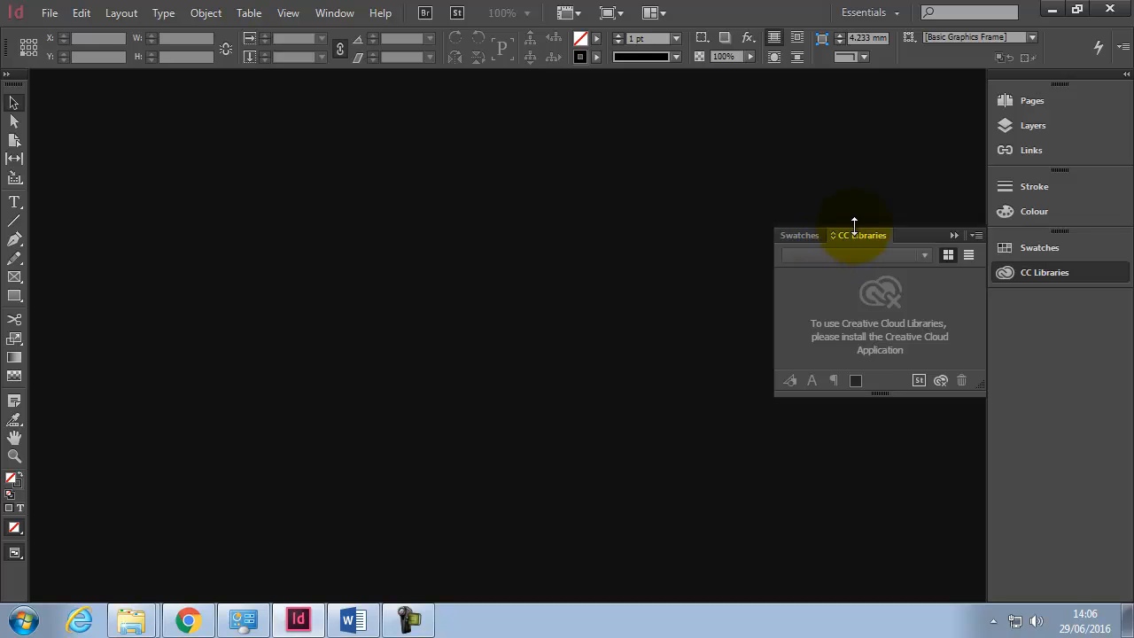
Open the file layers ducks.indd from the Workshop Files folder
{"action": "left_click", "coordinate": [954, 235]}
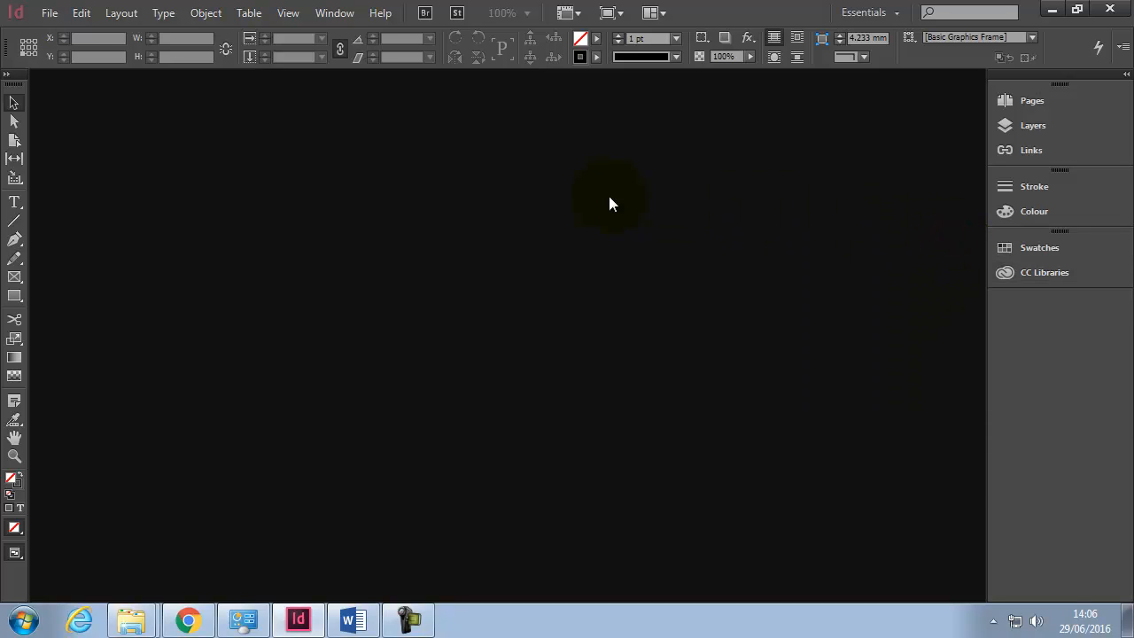
{"action": "left_click", "coordinate": [51, 13]}
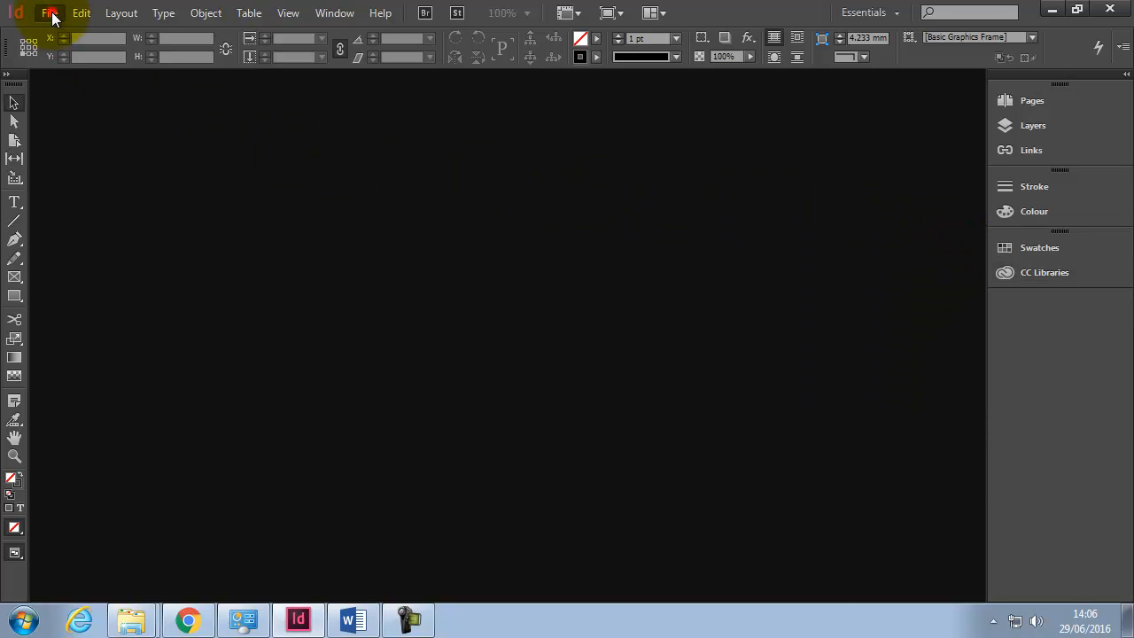
{"action": "left_click", "coordinate": [73, 50]}
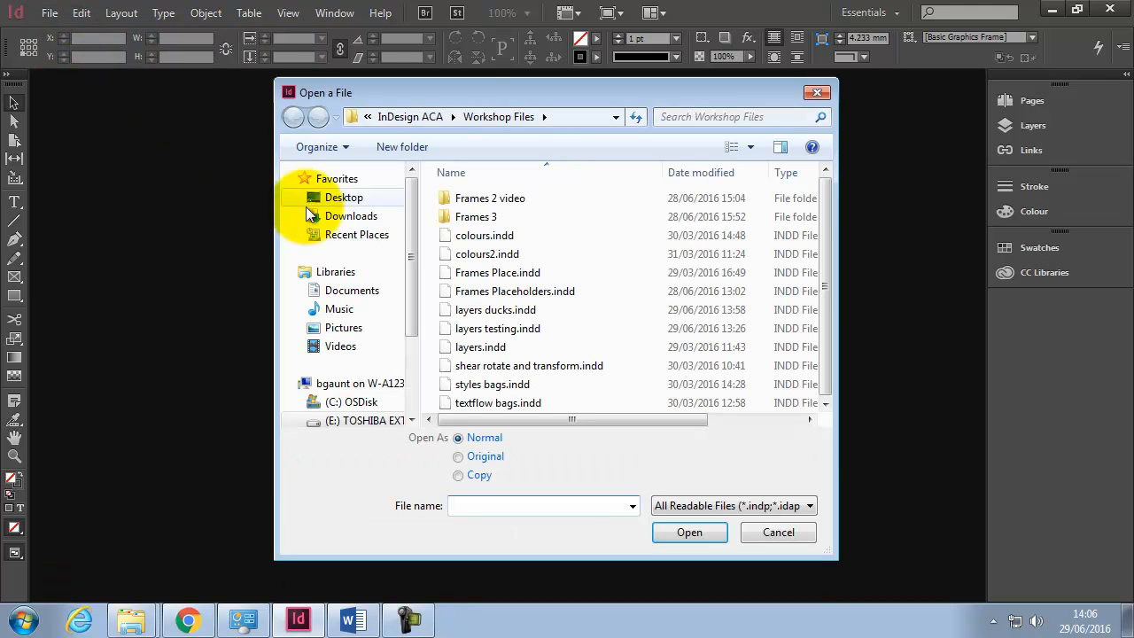
{"action": "left_click", "coordinate": [513, 310]}
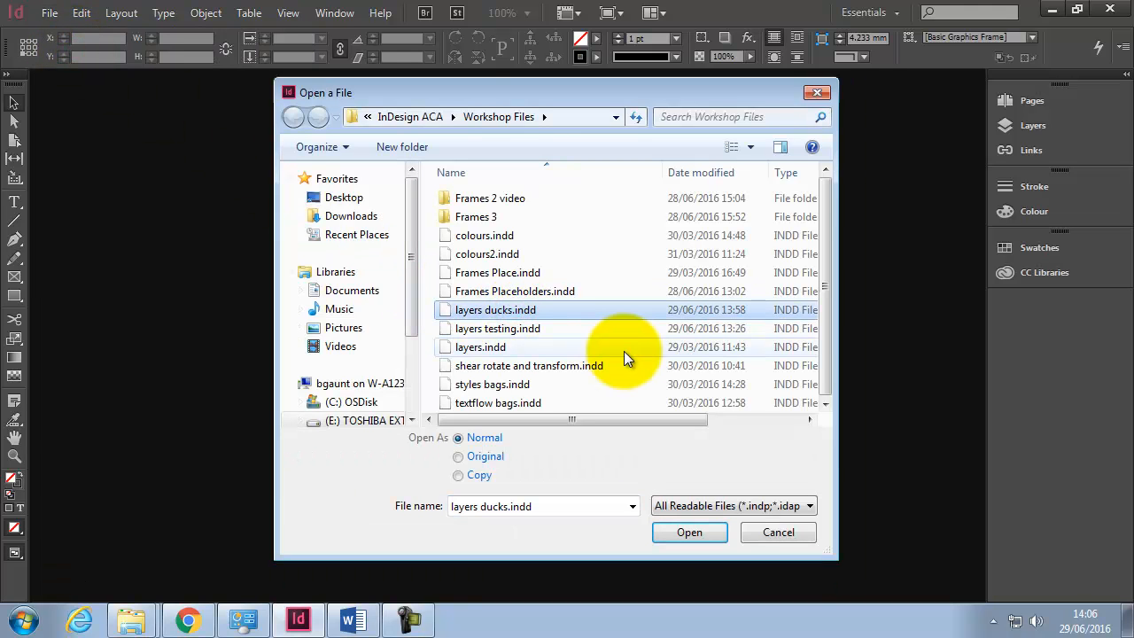
{"action": "left_click", "coordinate": [689, 532]}
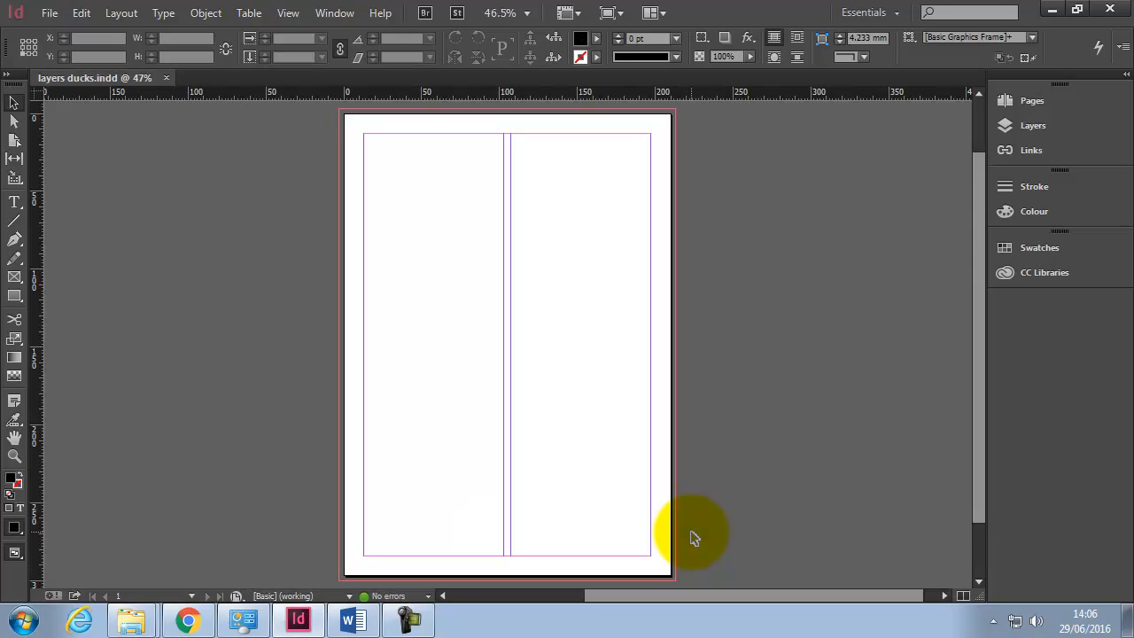
Make the hidden layers kill, Layer 2 and Layer 1 visible
{"action": "left_click", "coordinate": [1022, 126]}
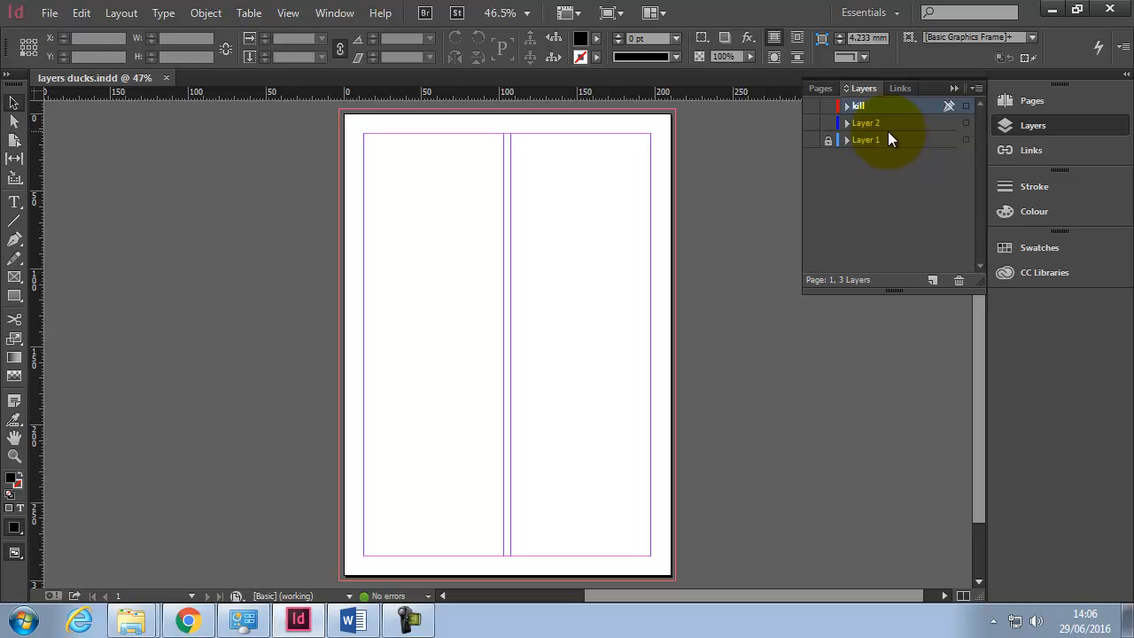
{"action": "left_click", "coordinate": [812, 106]}
{"action": "left_click", "coordinate": [812, 123]}
{"action": "left_click", "coordinate": [812, 140]}
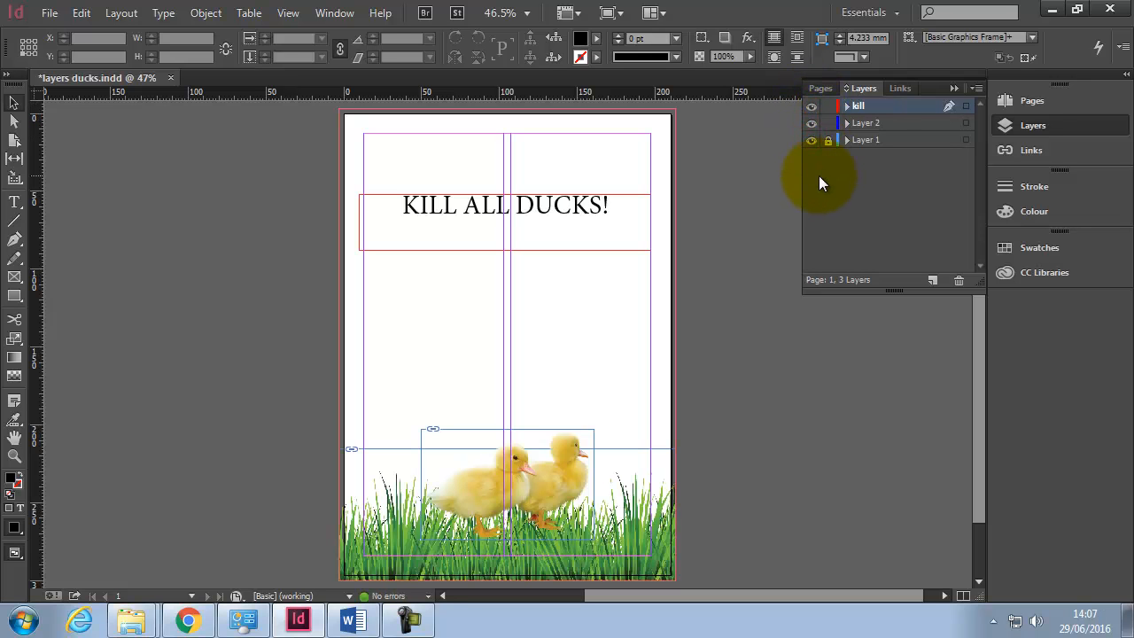
Toggle the visibility of Layer 1 off and on to examine which artwork it holds
{"action": "left_click", "coordinate": [812, 140]}
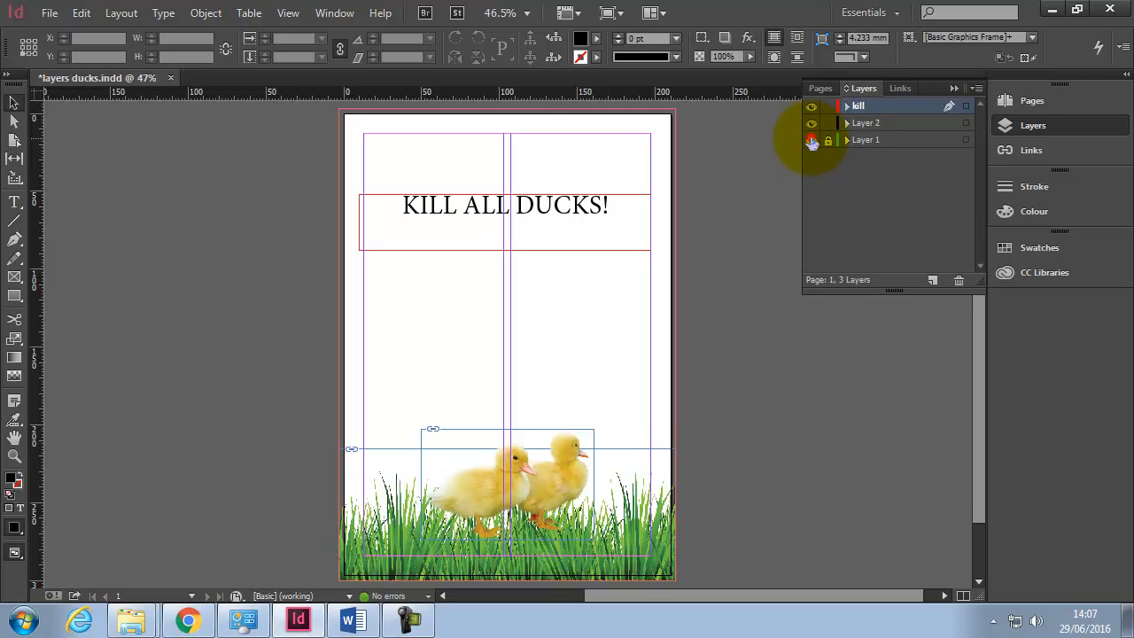
{"action": "left_click", "coordinate": [812, 141]}
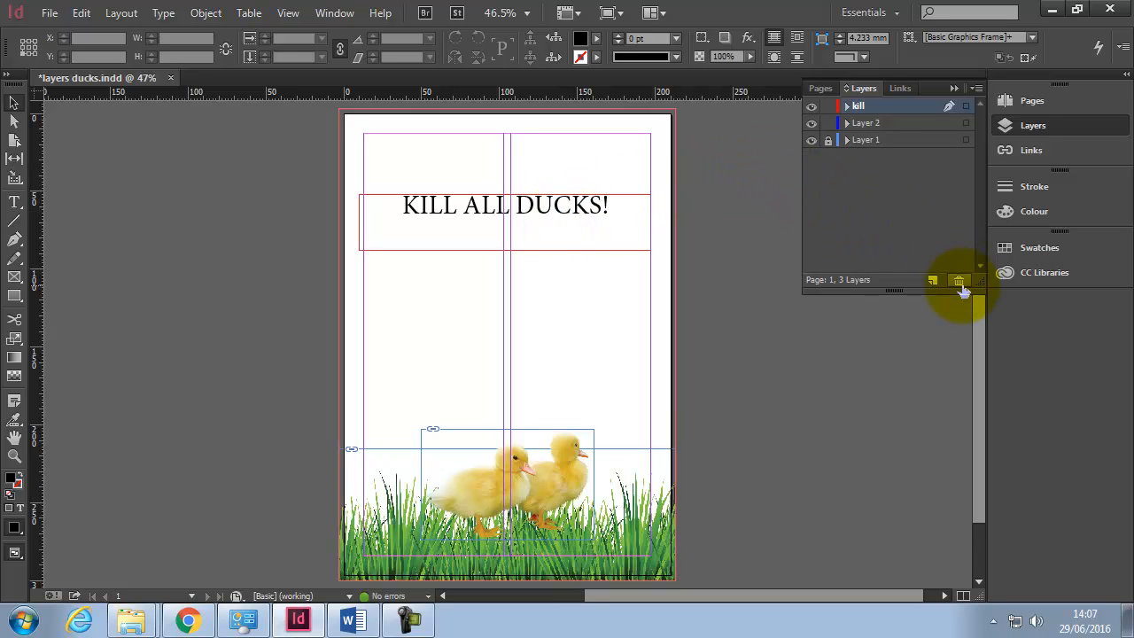
{"action": "mouse_move", "coordinate": [891, 122]}
{"action": "left_mouse_down"}
{"action": "mouse_move", "coordinate": [931, 185]}
{"action": "mouse_move", "coordinate": [960, 273]}
{"action": "mouse_move", "coordinate": [899, 124]}
{"action": "left_mouse_up"}
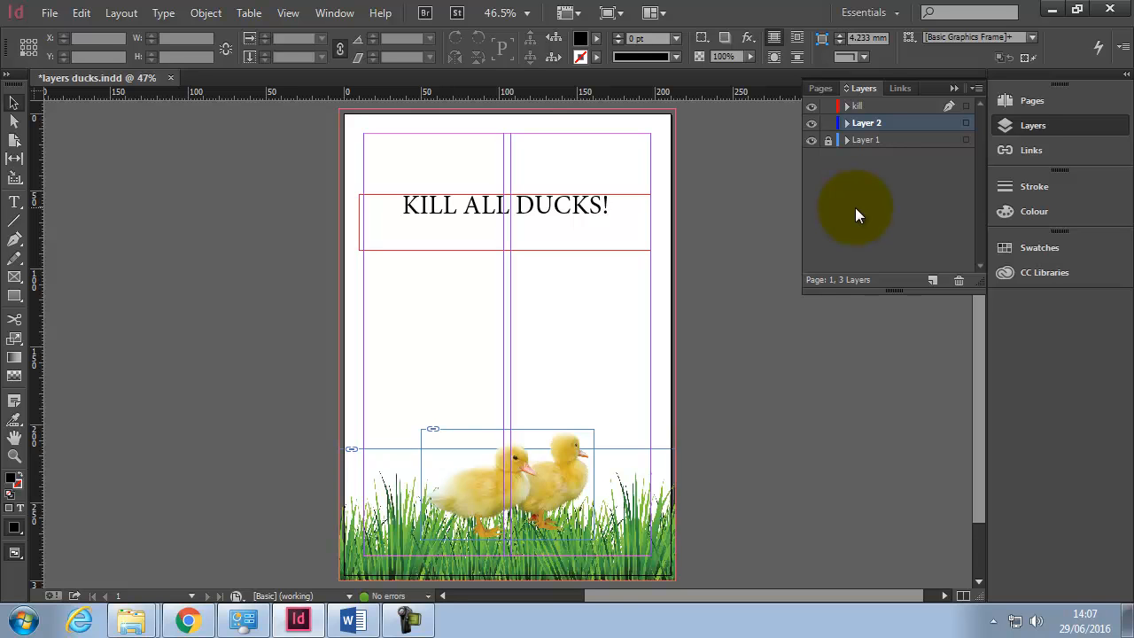
{"action": "left_click", "coordinate": [813, 142]}
{"action": "left_click", "coordinate": [813, 141]}
{"action": "left_click", "coordinate": [813, 142]}
{"action": "left_click", "coordinate": [812, 142]}
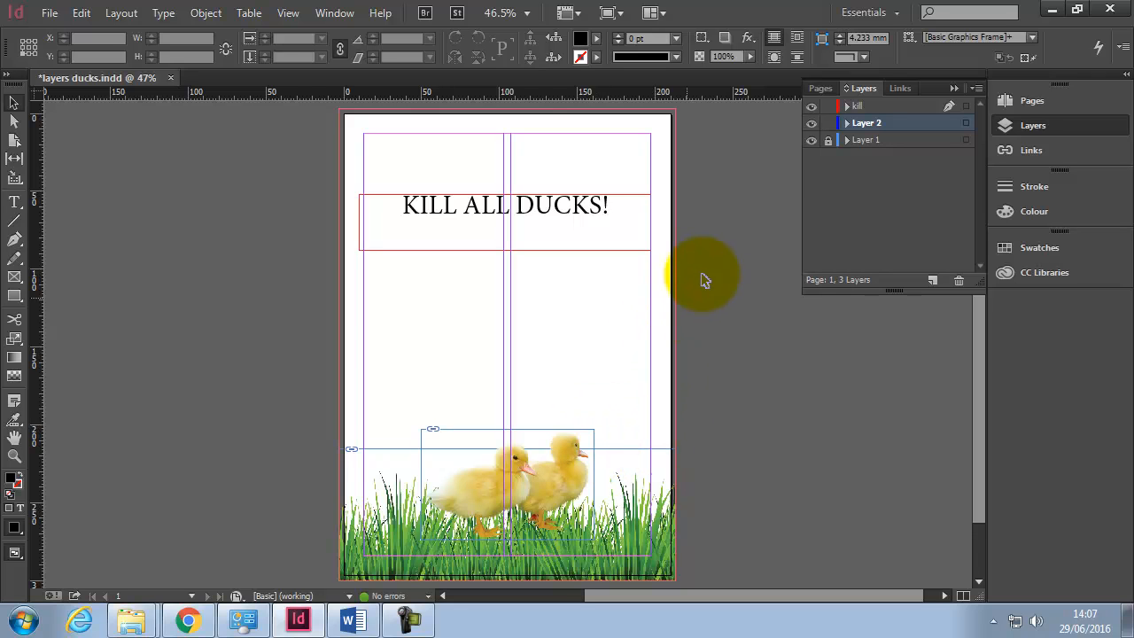
Delete the kill layer together with the objects on it
{"action": "left_click", "coordinate": [860, 106]}
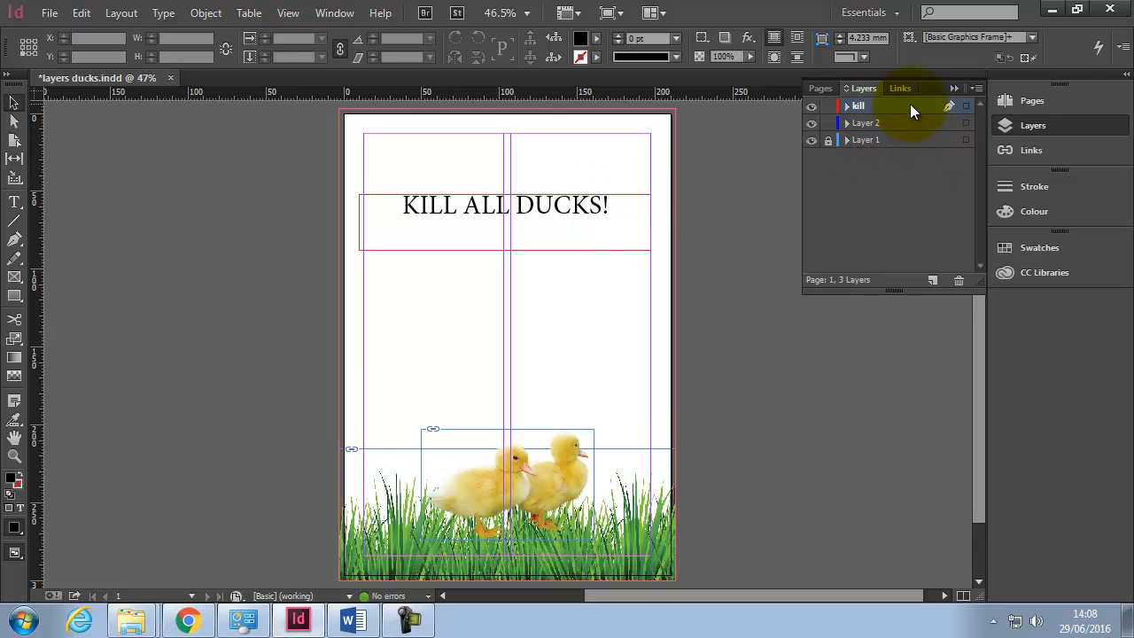
{"action": "left_click", "coordinate": [959, 280]}
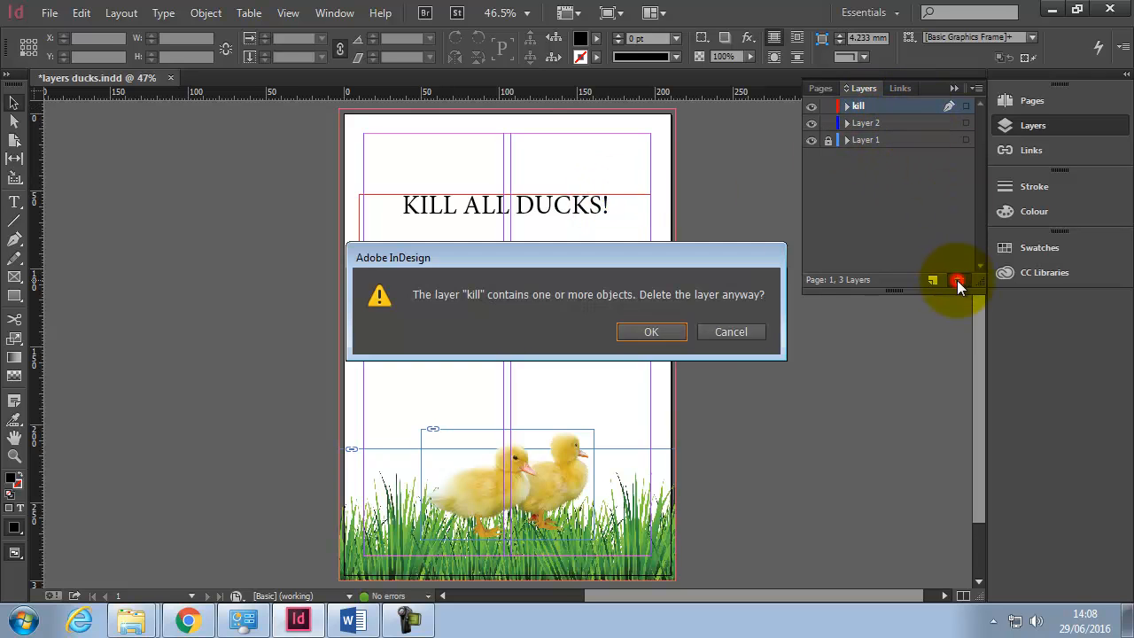
{"action": "left_click", "coordinate": [651, 333]}
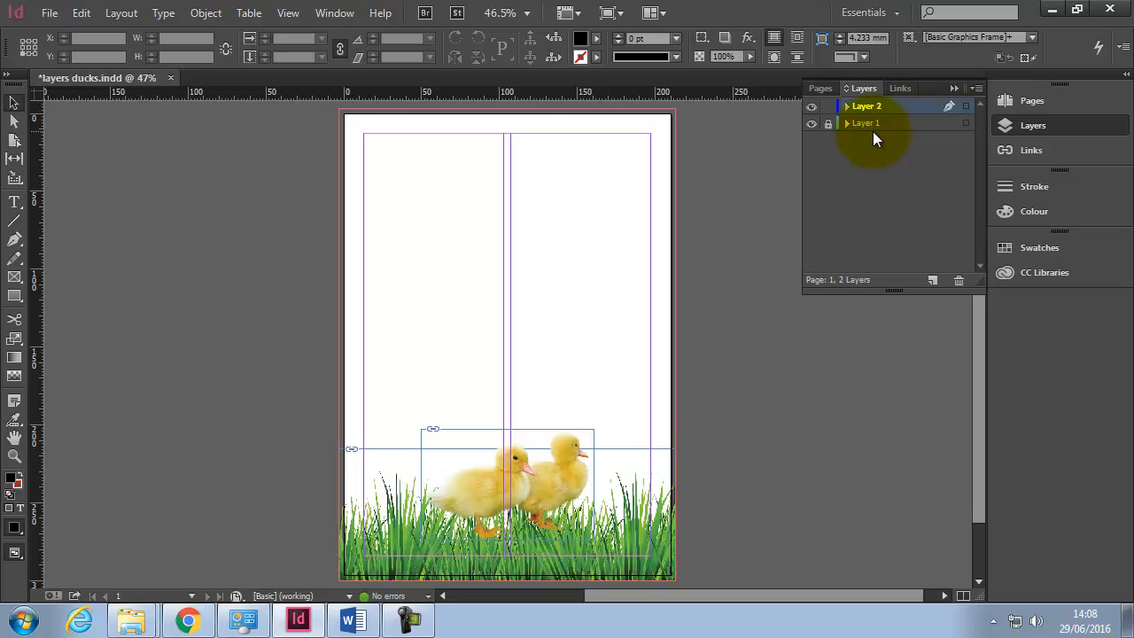
Select Layer 1 and switch its visibility off and on to check its contents before renaming
{"action": "left_click", "coordinate": [894, 124]}
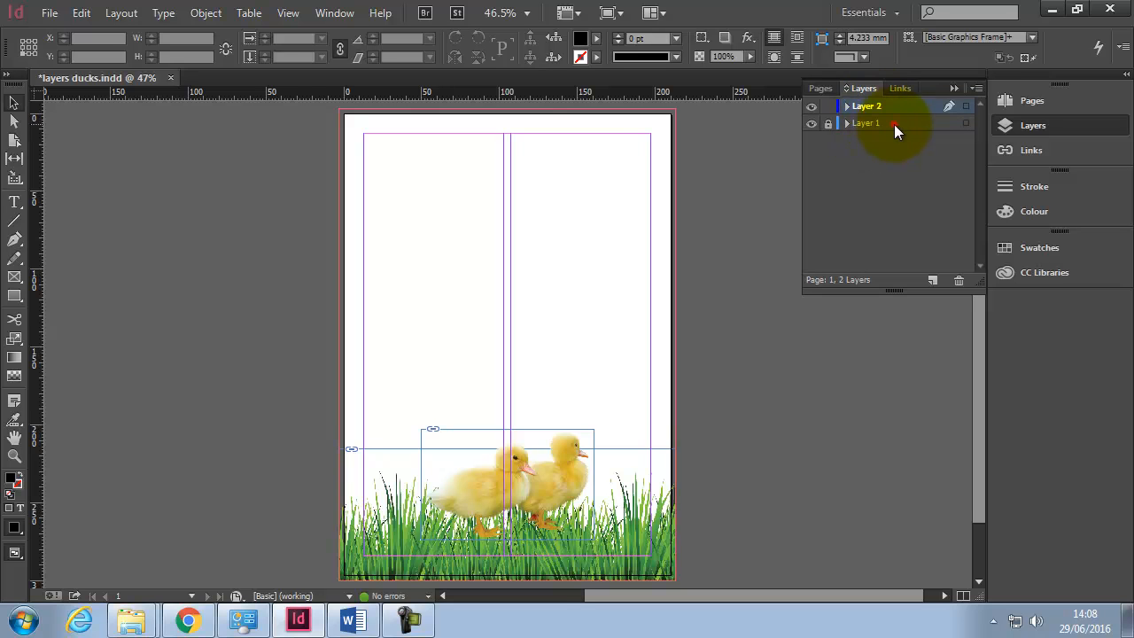
{"action": "left_click", "coordinate": [812, 125]}
{"action": "left_click", "coordinate": [812, 125]}
{"action": "left_click", "coordinate": [813, 125]}
{"action": "left_click", "coordinate": [812, 125]}
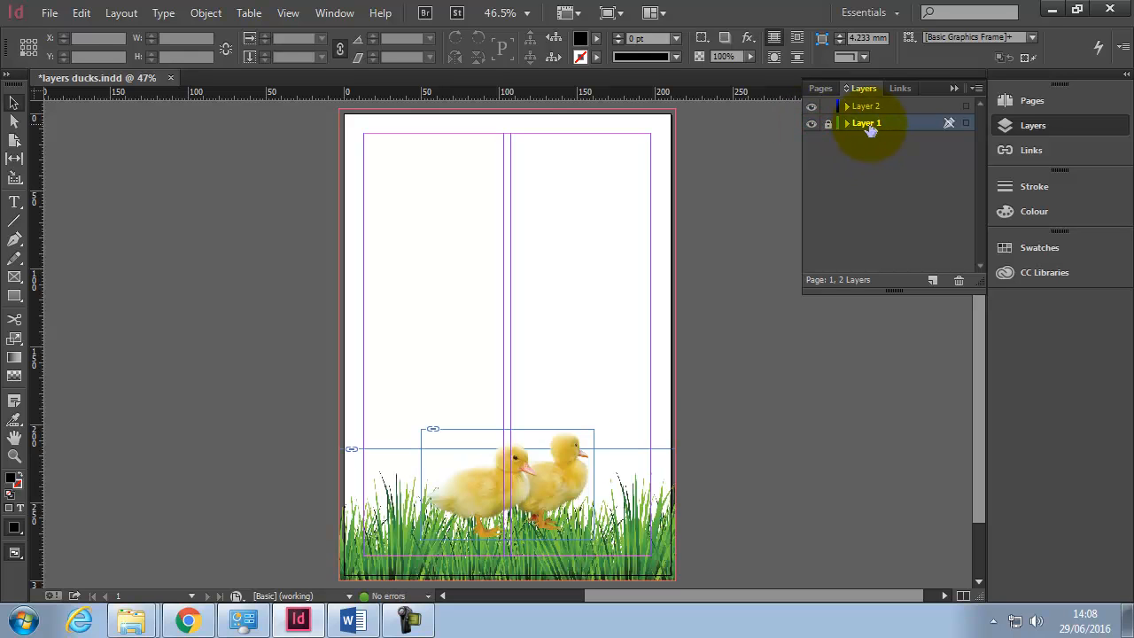
Rename Layer 1 as Ducks and set its layer colour to Yellow
{"action": "double_click", "coordinate": [868, 124]}
{"action": "type", "text": "Ducks"}
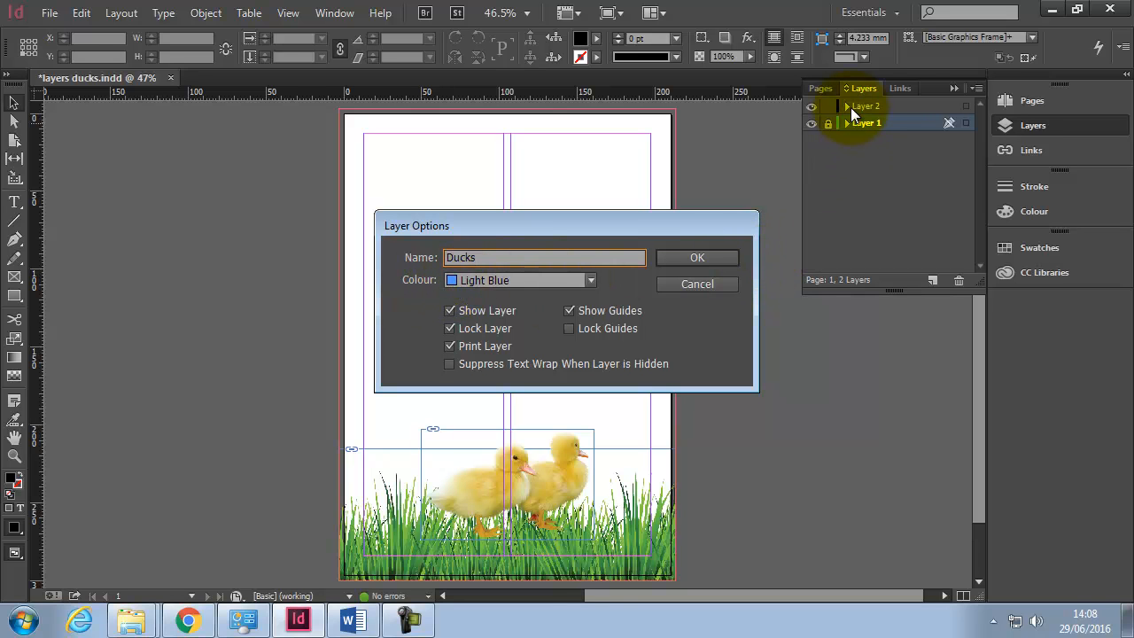
{"action": "left_click", "coordinate": [590, 282]}
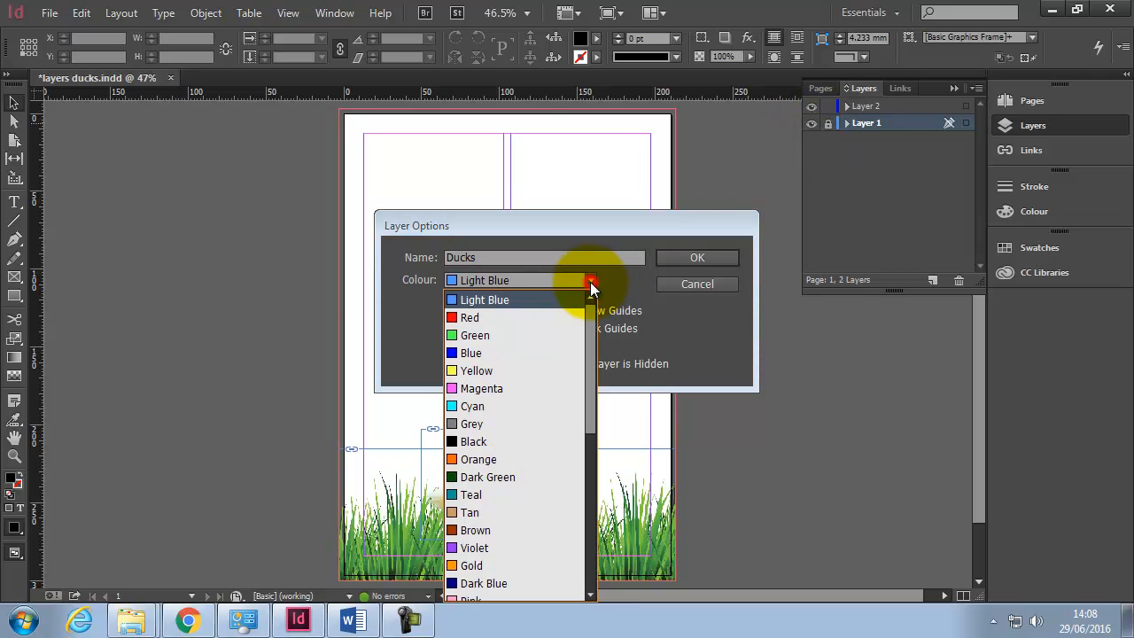
{"action": "left_click", "coordinate": [533, 372]}
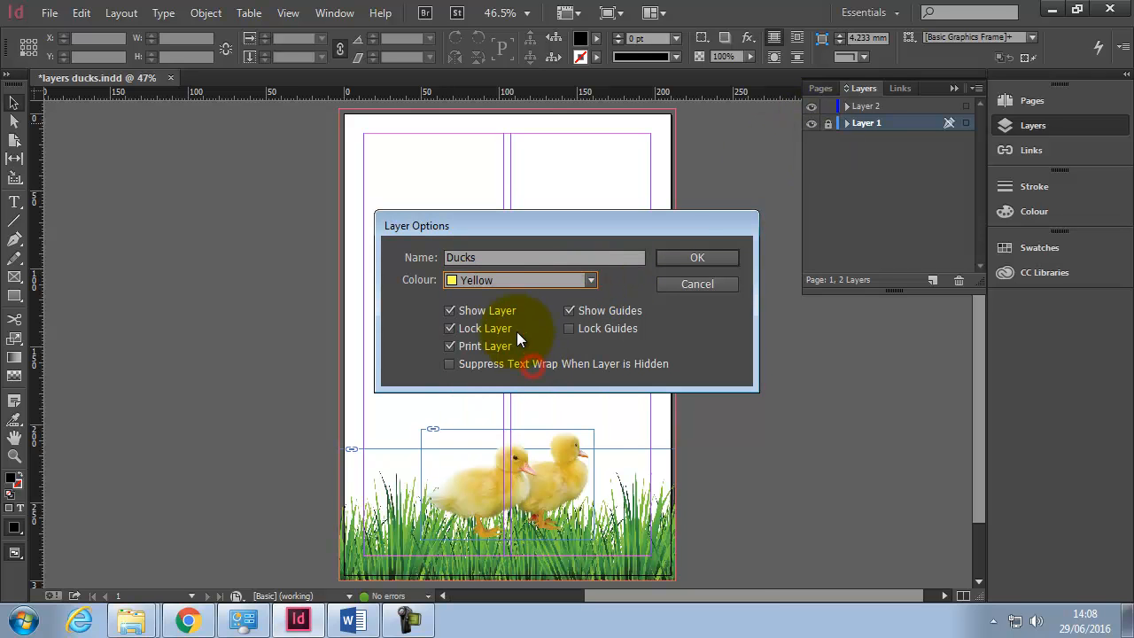
{"action": "left_click", "coordinate": [681, 260]}
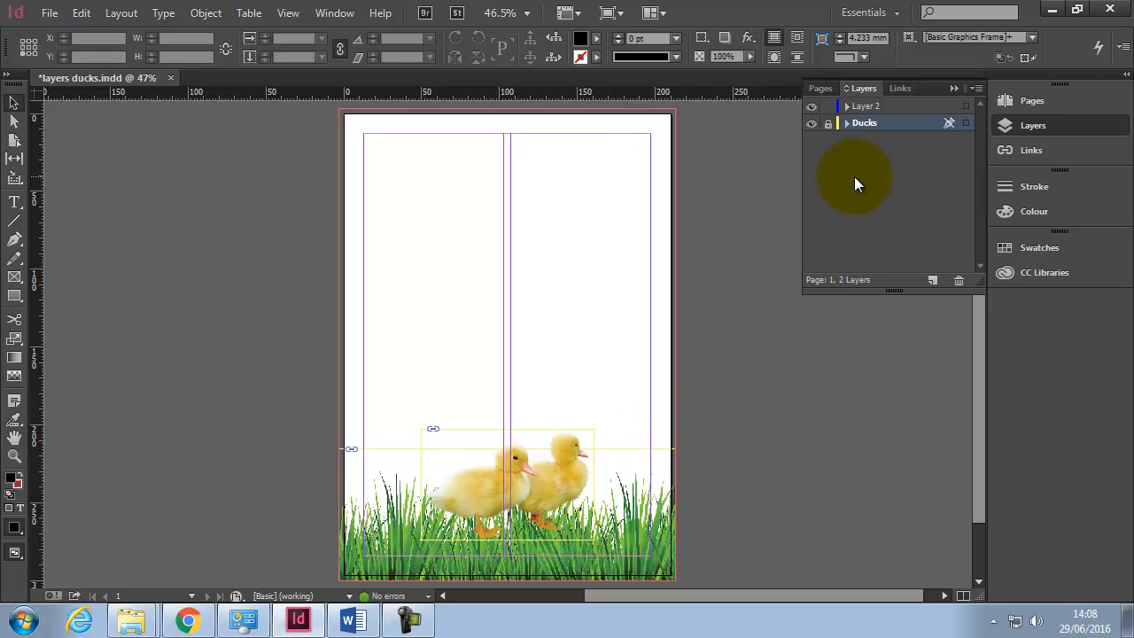
Rename Layer 2 as Hills and set its layer colour to Green
{"action": "left_click", "coordinate": [866, 108]}
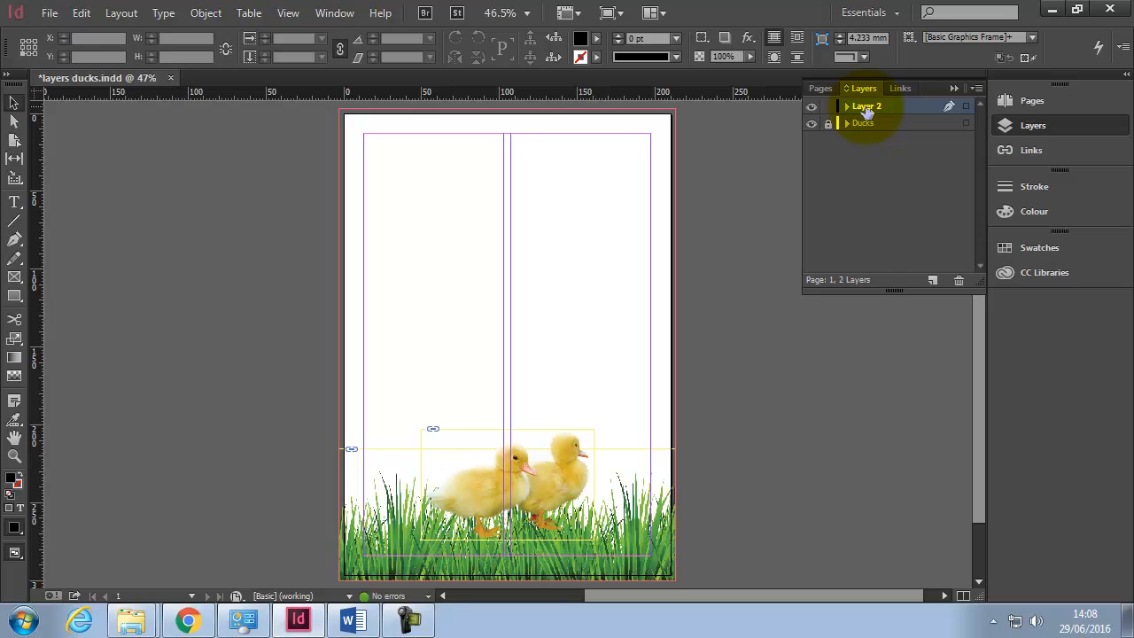
{"action": "double_click", "coordinate": [865, 107]}
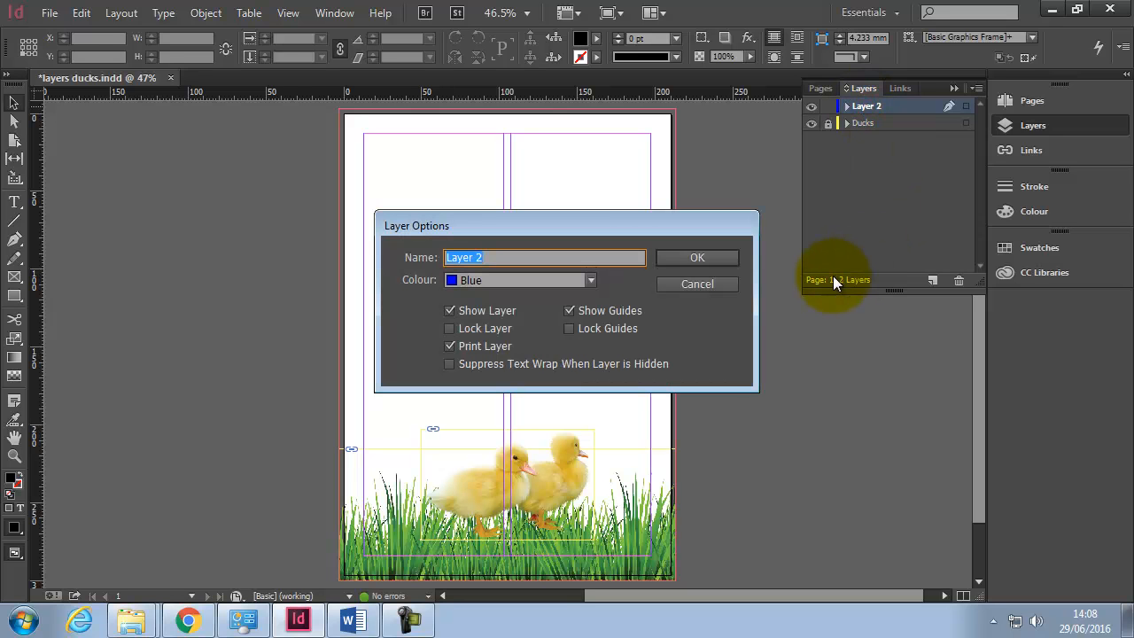
{"action": "type", "text": "Hills"}
{"action": "left_click", "coordinate": [591, 280]}
{"action": "left_click", "coordinate": [546, 333]}
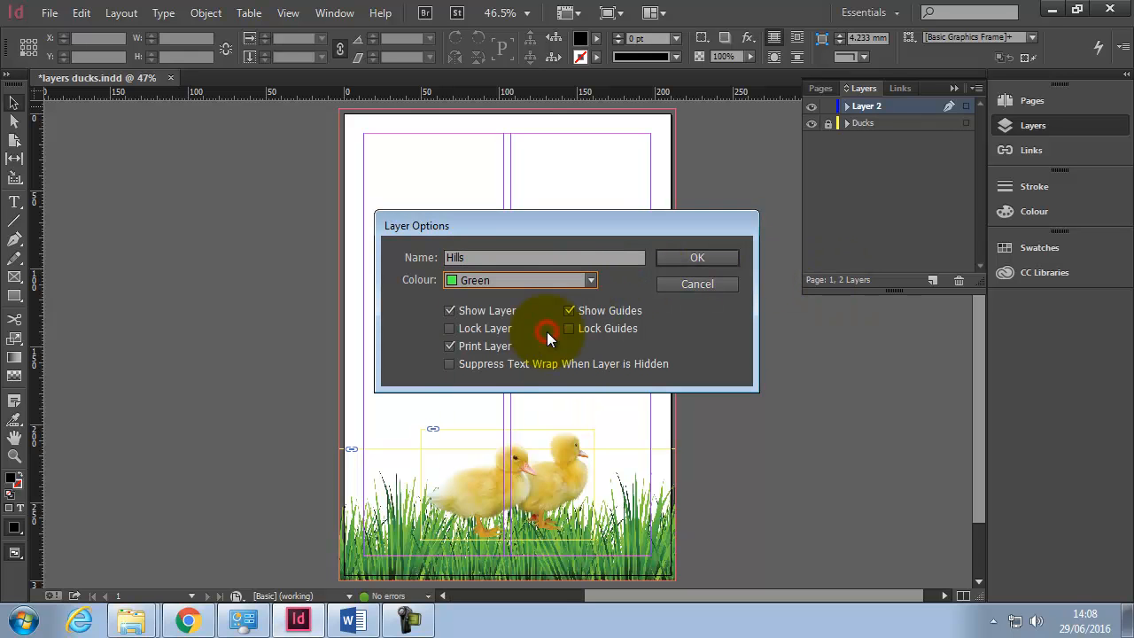
{"action": "left_click", "coordinate": [722, 257]}
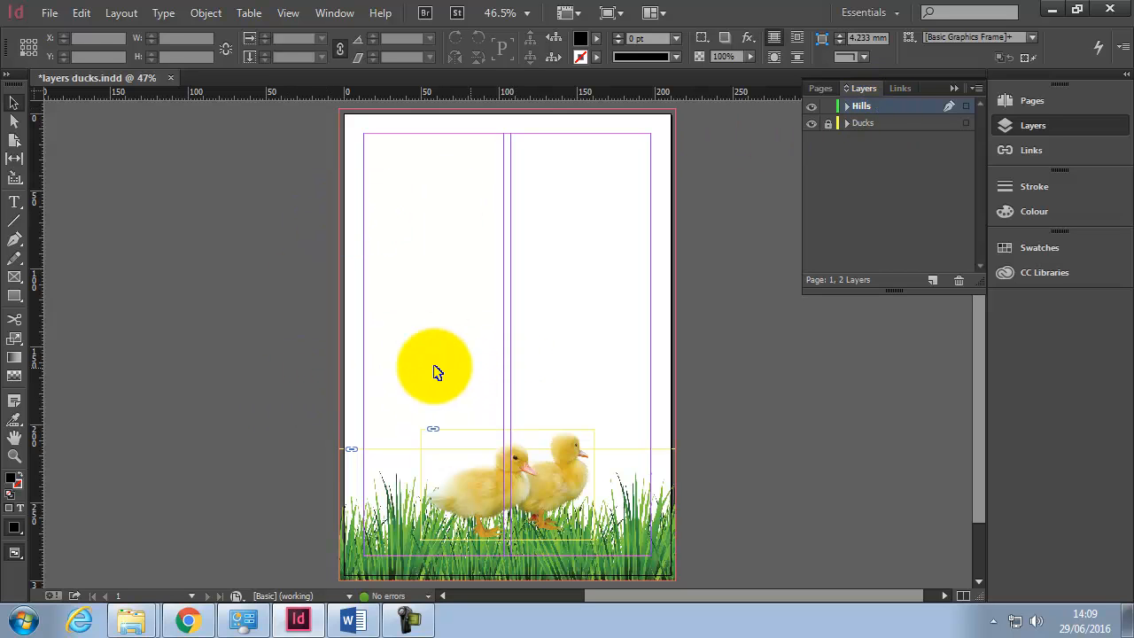
Draw a rectangle about 241 × 68 mm on the Hills layer, spanning the page width just above the ducks
{"action": "left_click", "coordinate": [16, 296]}
{"action": "left_click_drag", "start_coordinate": [17, 299], "coordinate": [72, 293]}
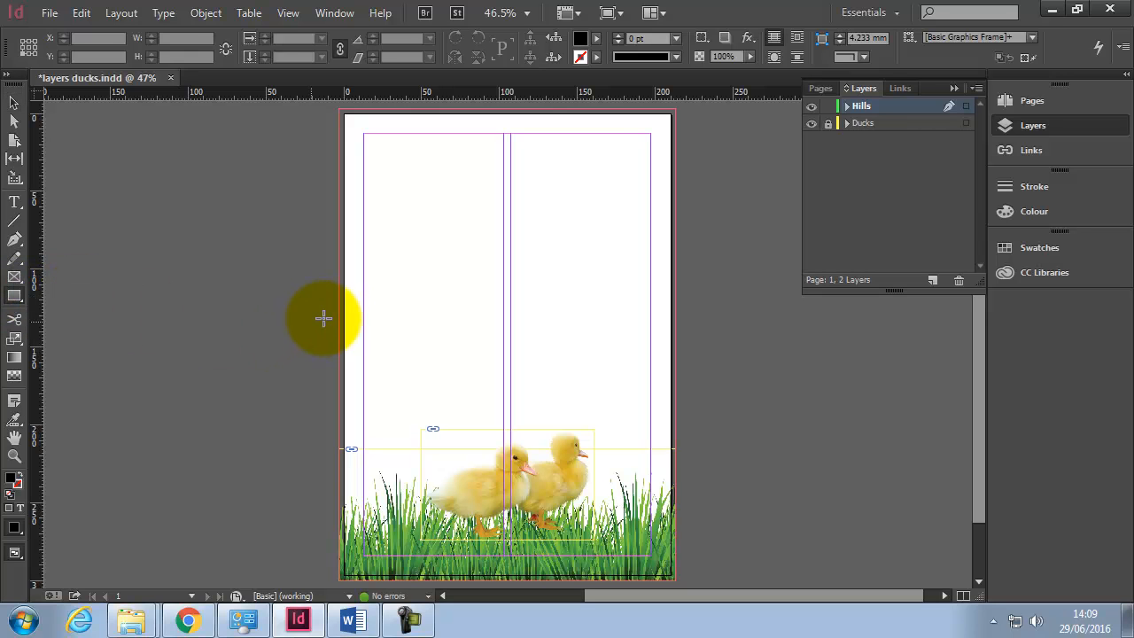
{"action": "mouse_move", "coordinate": [325, 307]}
{"action": "left_mouse_down"}
{"action": "mouse_move", "coordinate": [635, 407]}
{"action": "mouse_move", "coordinate": [699, 412]}
{"action": "left_mouse_up"}
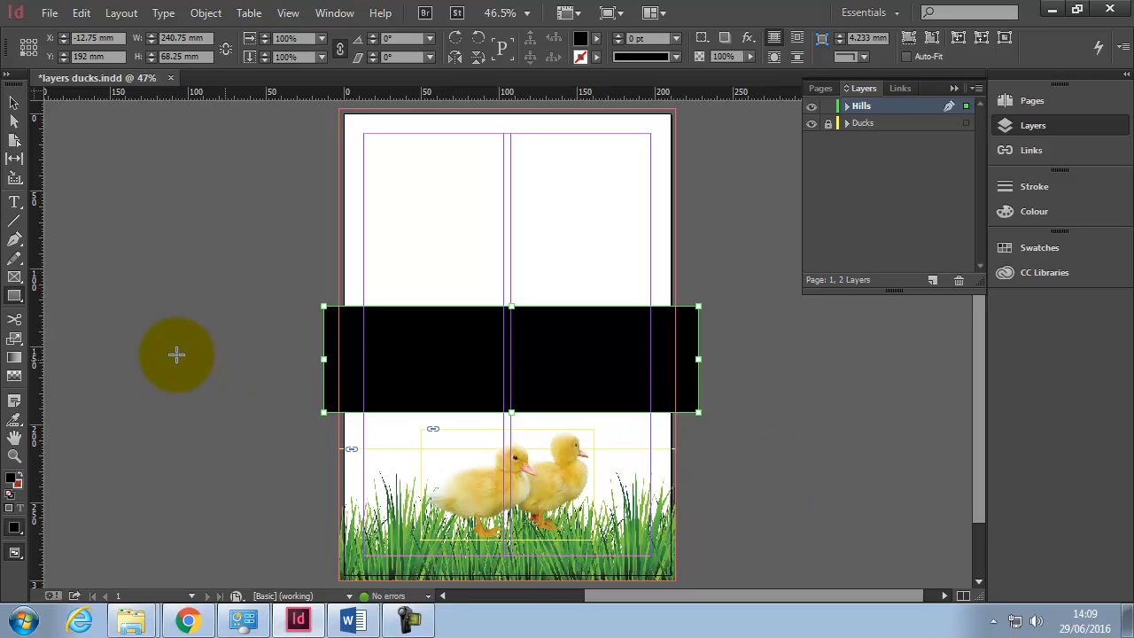
Draw four overlapping ellipses along the rectangle's upper edge as hilltops, the rightmost about 75 × 64 mm
{"action": "left_click_drag", "start_coordinate": [18, 299], "coordinate": [82, 315]}
{"action": "mouse_move", "coordinate": [412, 298]}
{"action": "left_mouse_down"}
{"action": "mouse_move", "coordinate": [324, 359]}
{"action": "mouse_move", "coordinate": [443, 253]}
{"action": "left_mouse_up"}
{"action": "left_click_drag", "start_coordinate": [556, 357], "coordinate": [403, 273]}
{"action": "left_click_drag", "start_coordinate": [651, 367], "coordinate": [535, 262]}
{"action": "left_click_drag", "start_coordinate": [741, 351], "coordinate": [623, 252]}
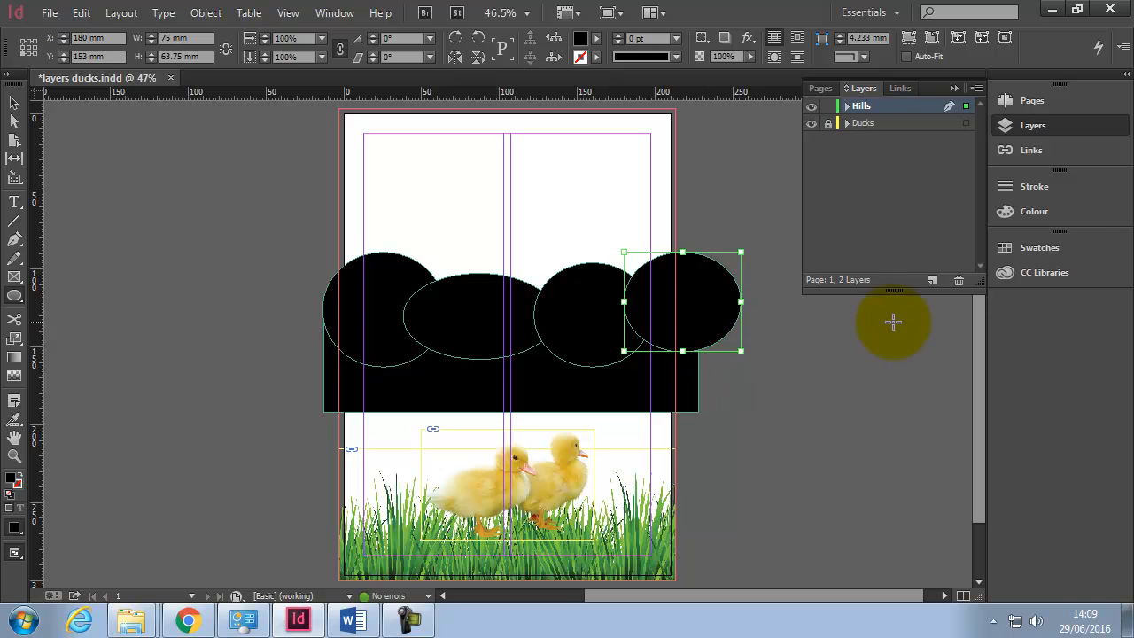
Fill the rightmost ellipse with the green swatch C=75 M=5 Y=100 K=0
{"action": "left_click", "coordinate": [1046, 248]}
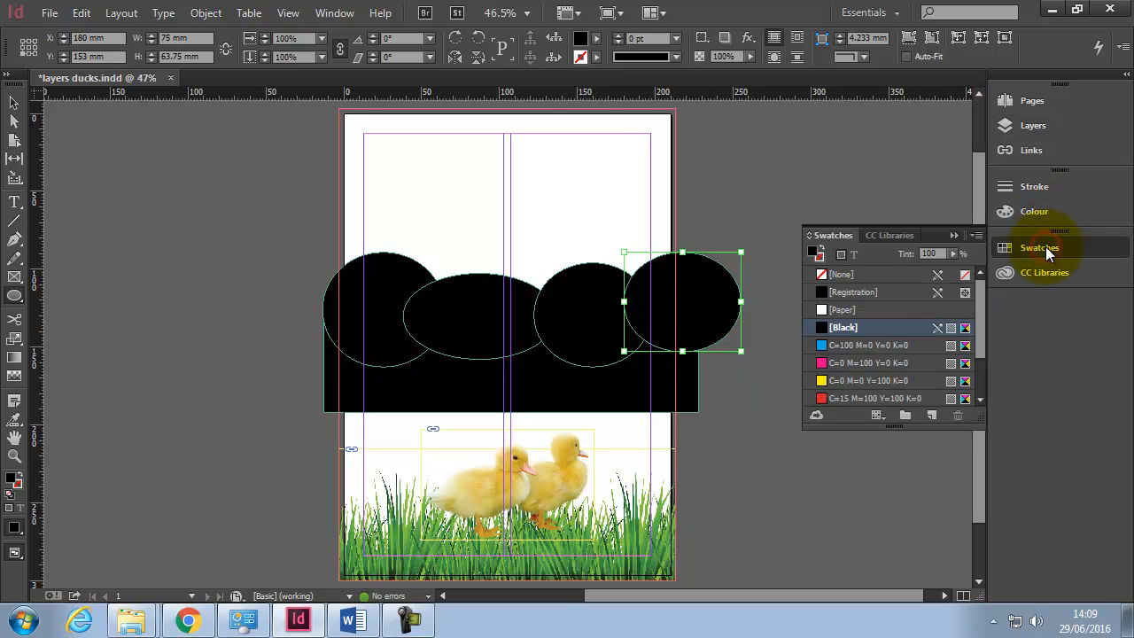
{"action": "left_click_drag", "start_coordinate": [982, 337], "coordinate": [982, 386]}
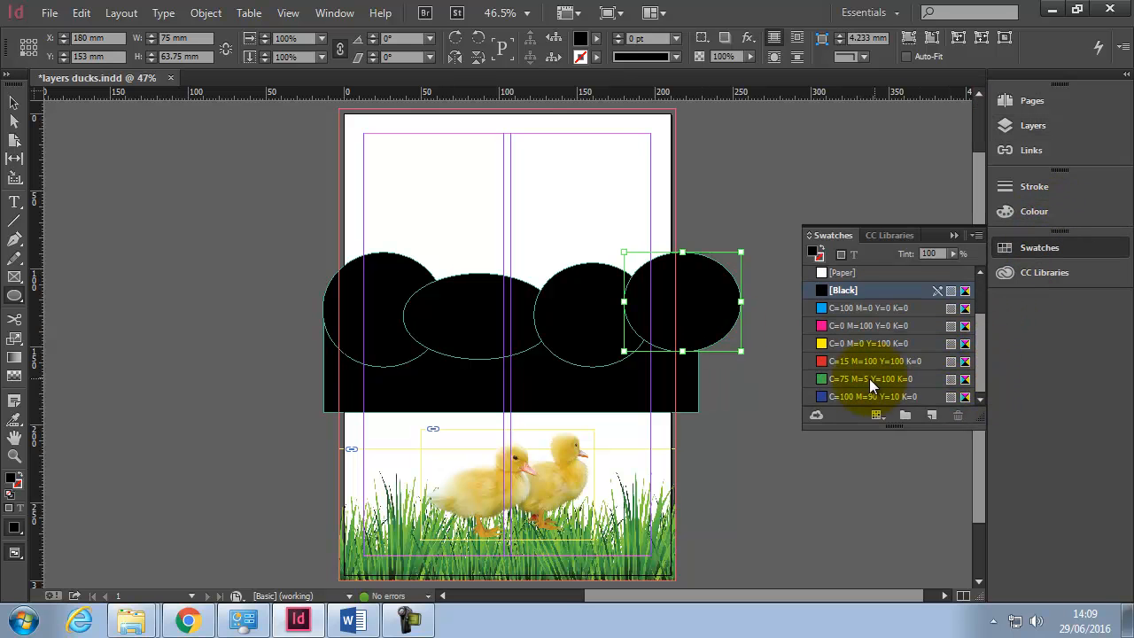
{"action": "left_click", "coordinate": [824, 379]}
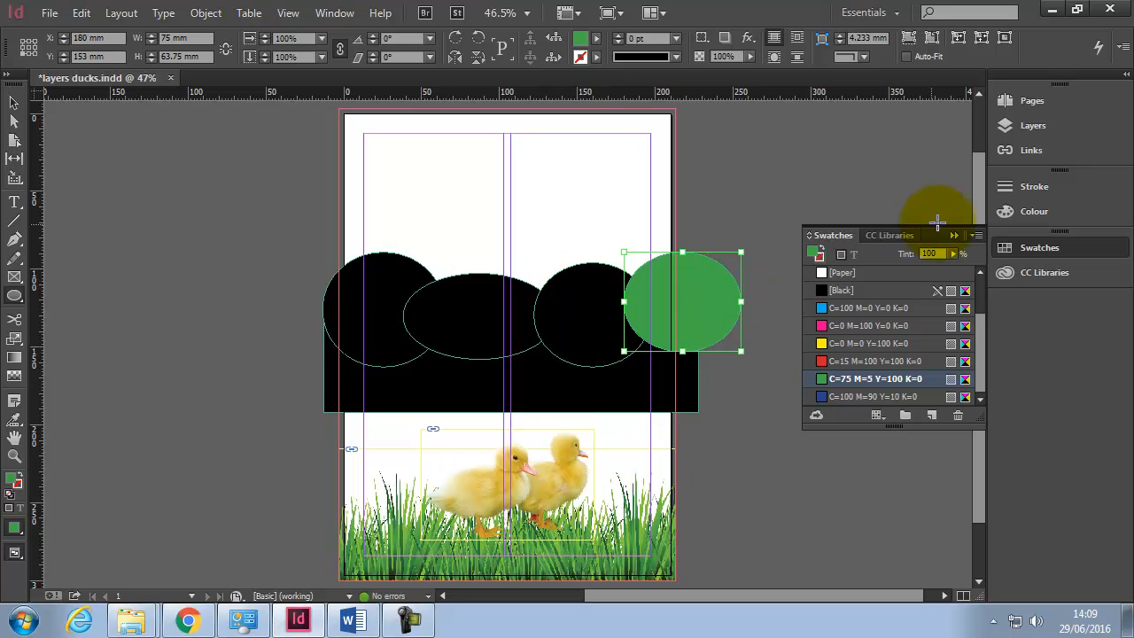
Select all objects on the Hills layer and fill them with the green swatch C=75 M=5 Y=100 K=0
{"action": "left_click", "coordinate": [1031, 127]}
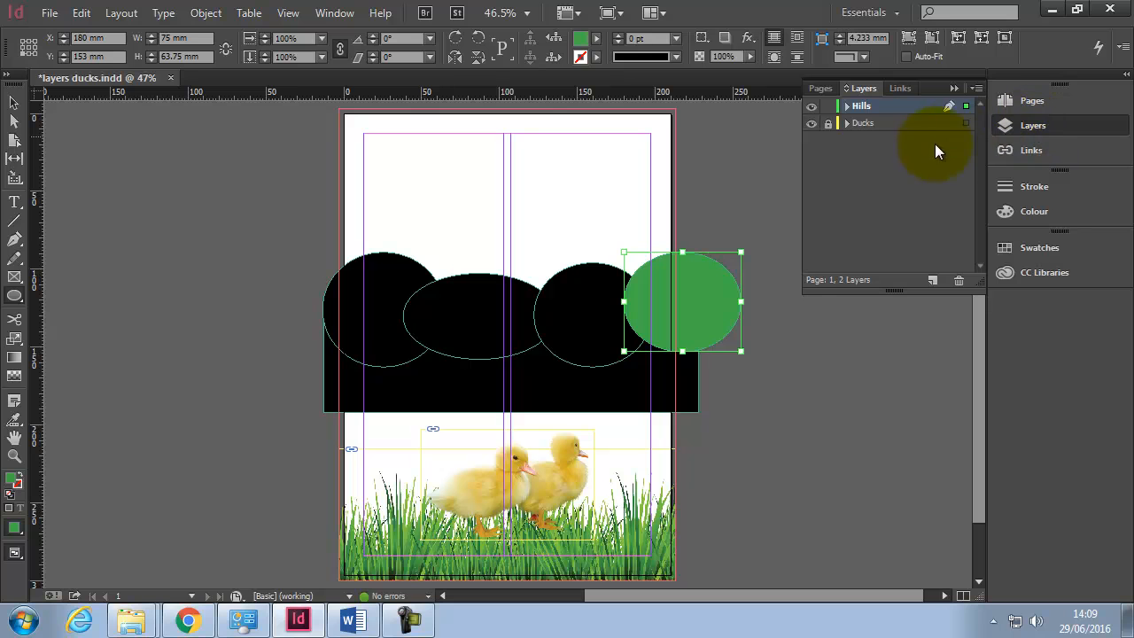
{"action": "left_click", "coordinate": [967, 109]}
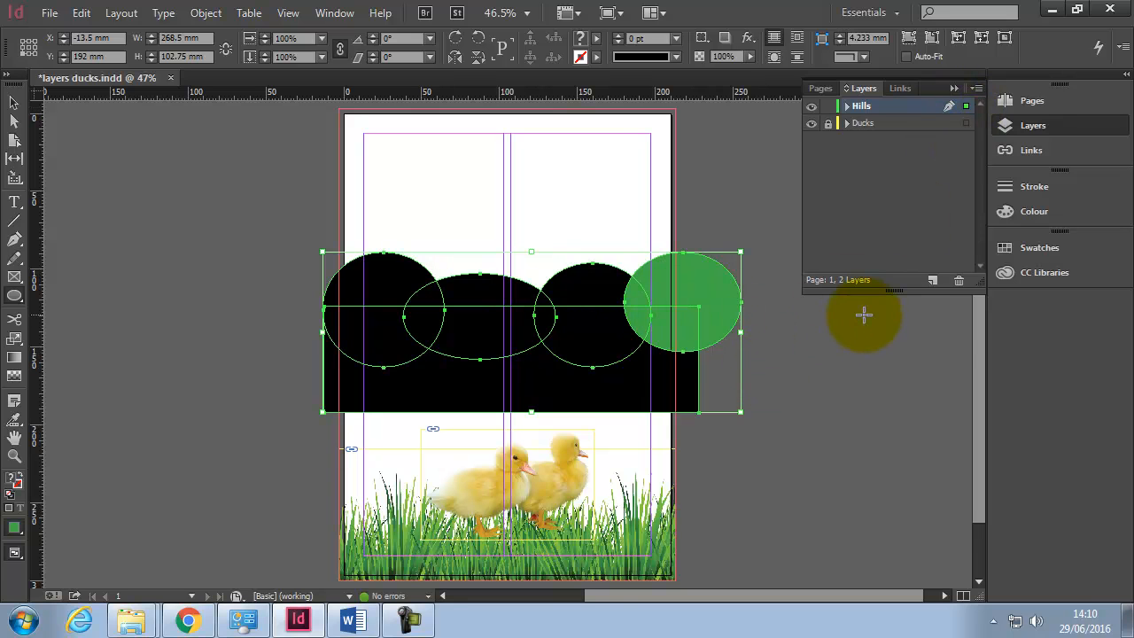
{"action": "left_click", "coordinate": [1041, 247]}
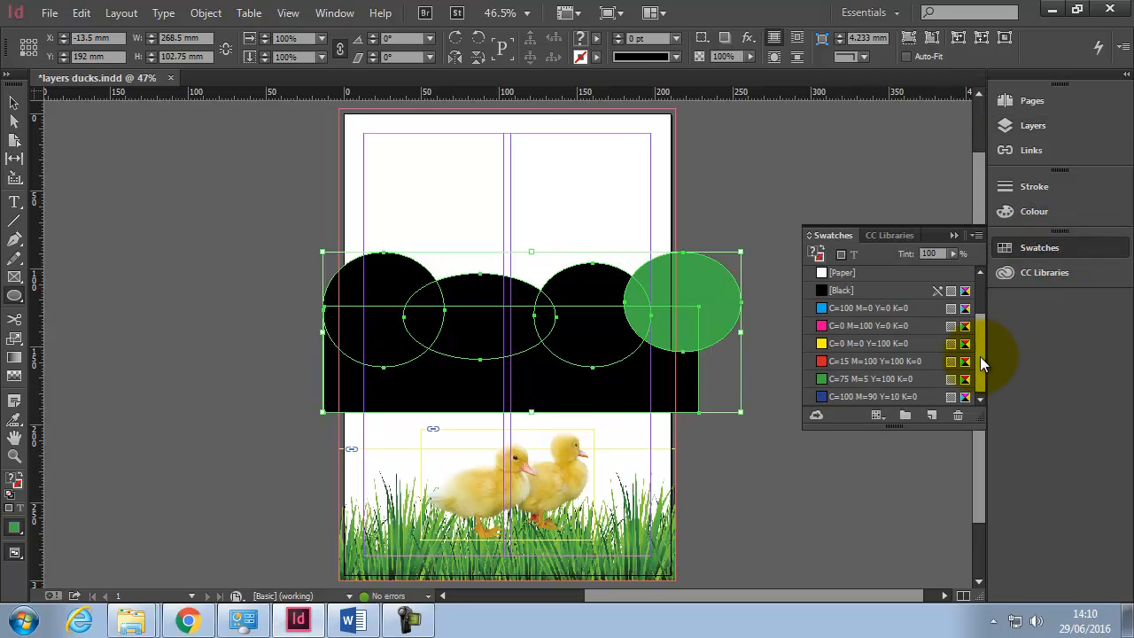
{"action": "left_click", "coordinate": [848, 378]}
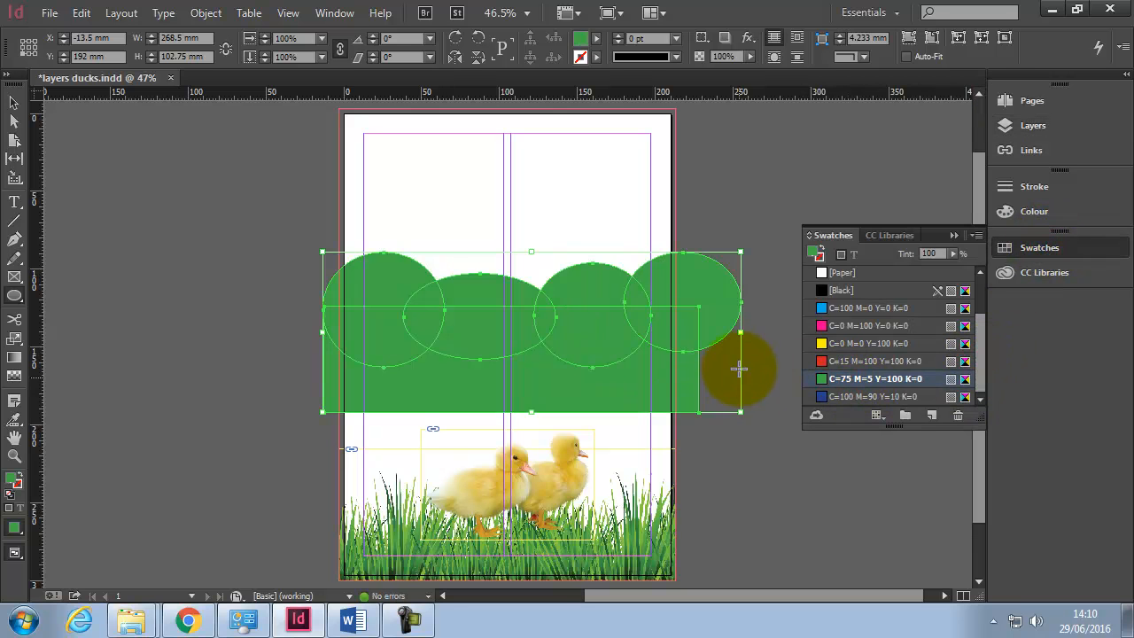
{"action": "left_click", "coordinate": [1026, 126]}
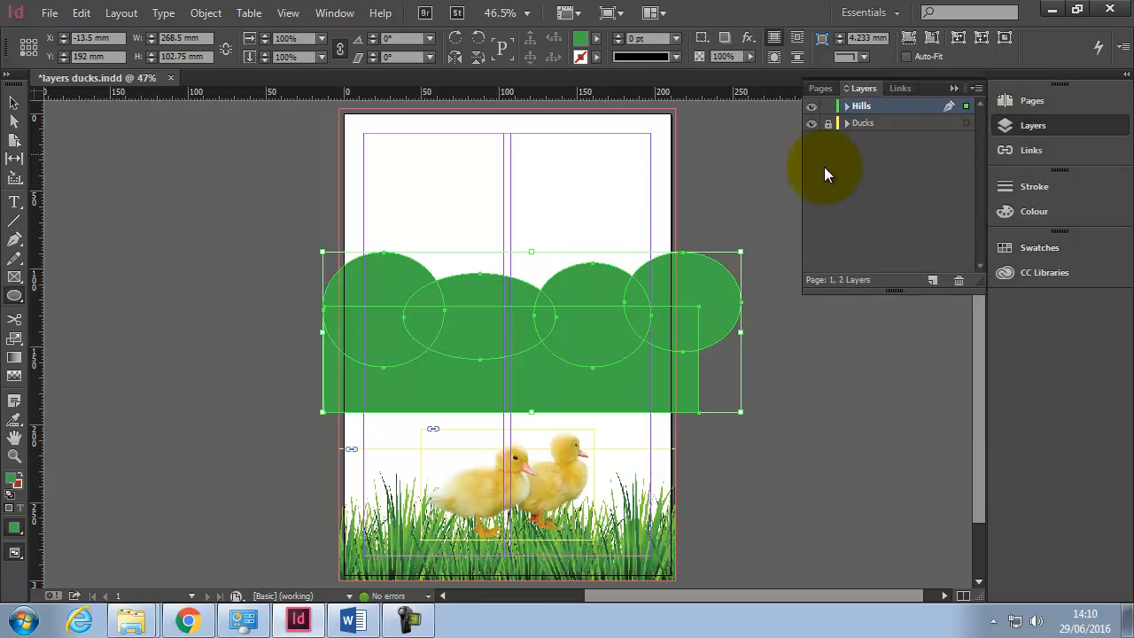
Move the selected hill shapes down over the grass at the page's lower edge, to about X -20 mm, Y 306 mm, and deselect them
{"action": "left_click", "coordinate": [15, 110]}
{"action": "left_click_drag", "start_coordinate": [471, 330], "coordinate": [461, 509]}
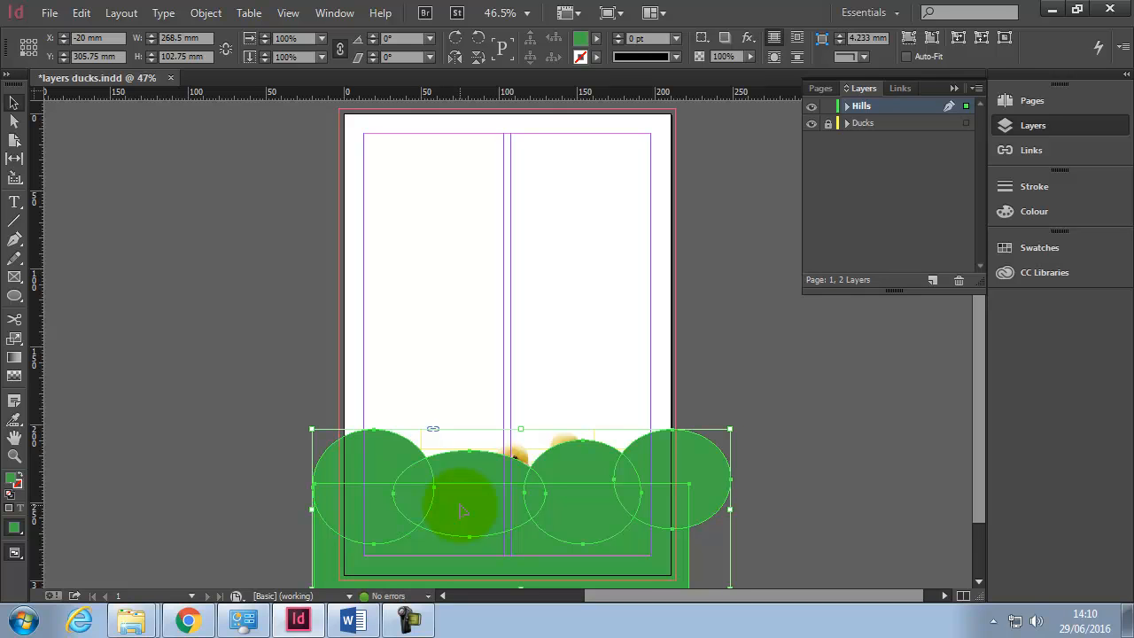
{"action": "left_click", "coordinate": [754, 359]}
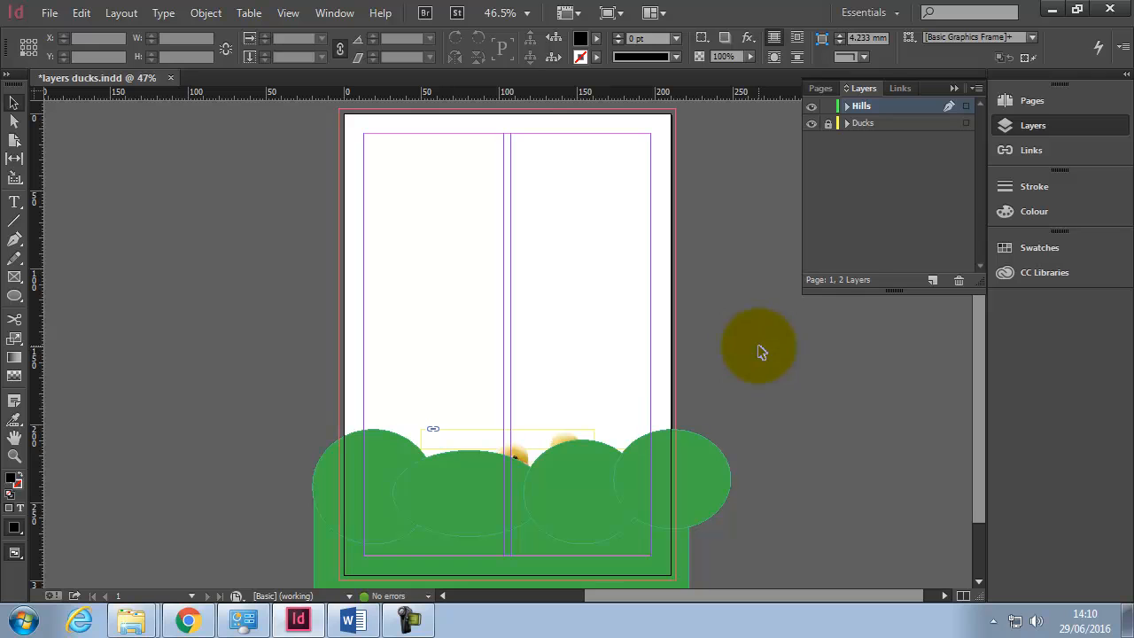
{"action": "left_click_drag", "start_coordinate": [601, 355], "coordinate": [561, 477]}
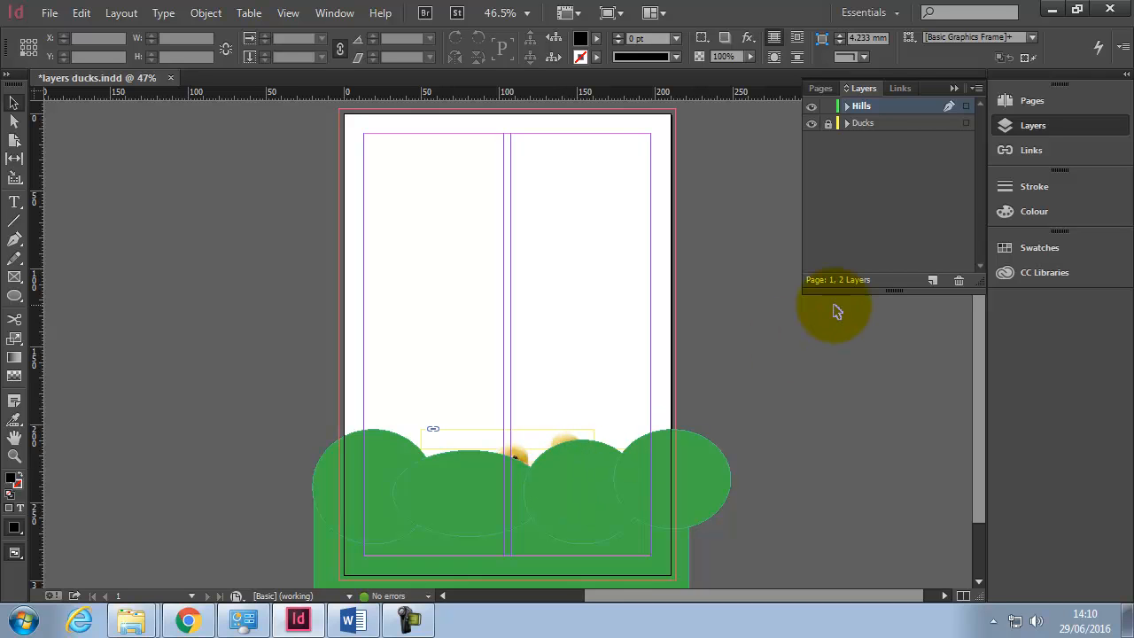
Move the Hills layer below the Ducks layer, and toggle the Ducks layer's visibility off and on to compare
{"action": "left_click_drag", "start_coordinate": [887, 104], "coordinate": [894, 129]}
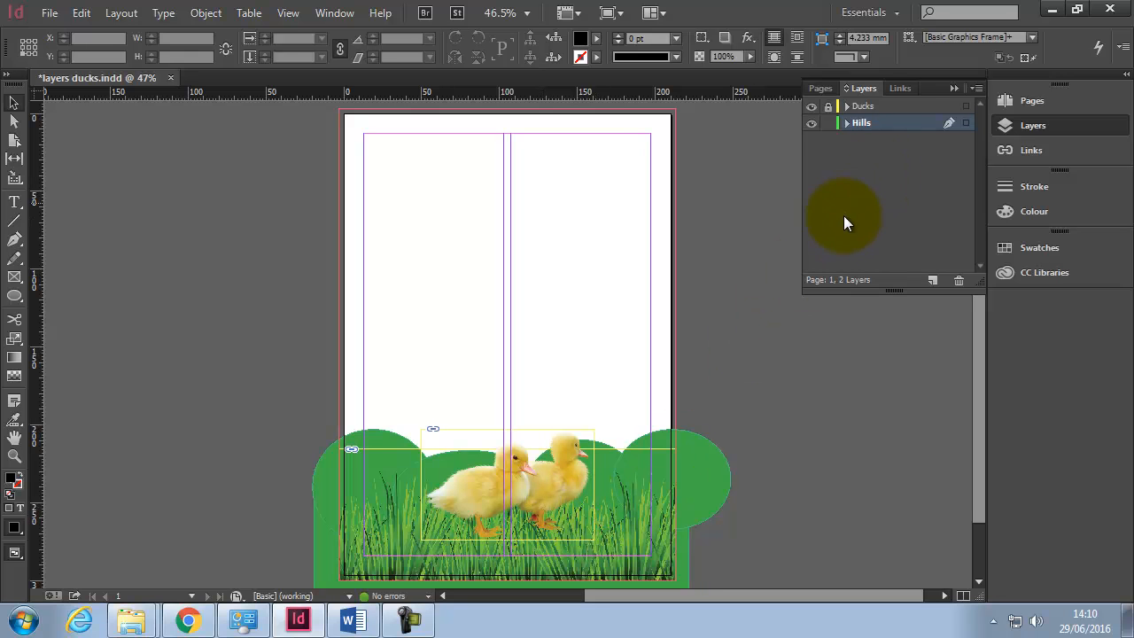
{"action": "left_click", "coordinate": [812, 108]}
{"action": "left_click", "coordinate": [812, 108]}
{"action": "left_click", "coordinate": [812, 108]}
{"action": "left_click", "coordinate": [811, 107]}
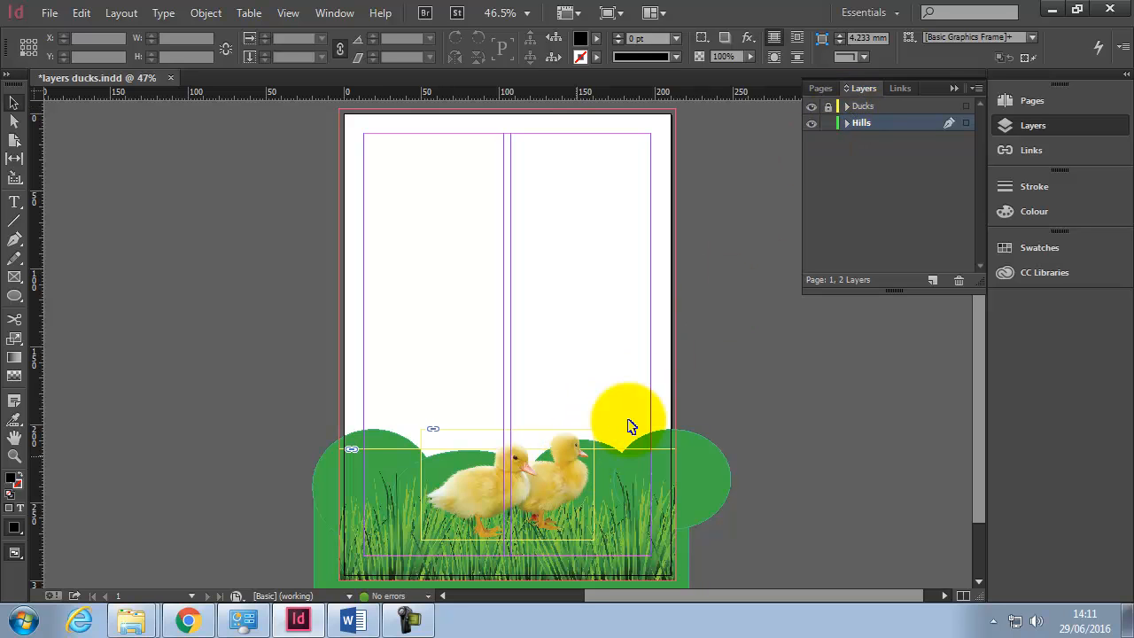
{"action": "left_click", "coordinate": [200, 14]}
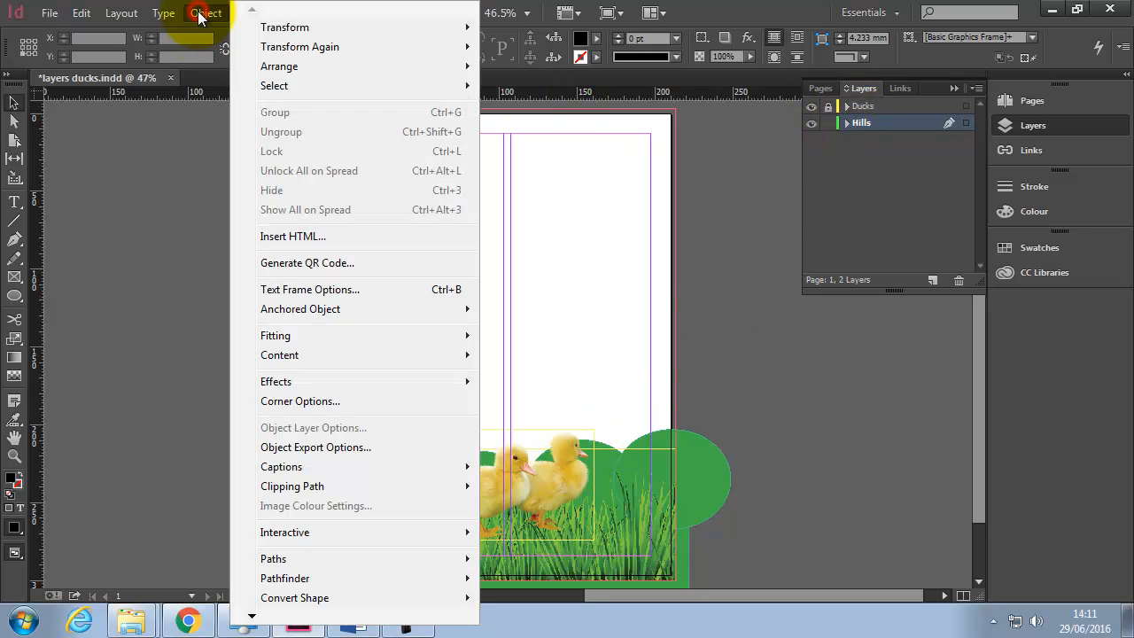
{"action": "mouse_move", "coordinate": [277, 66]}
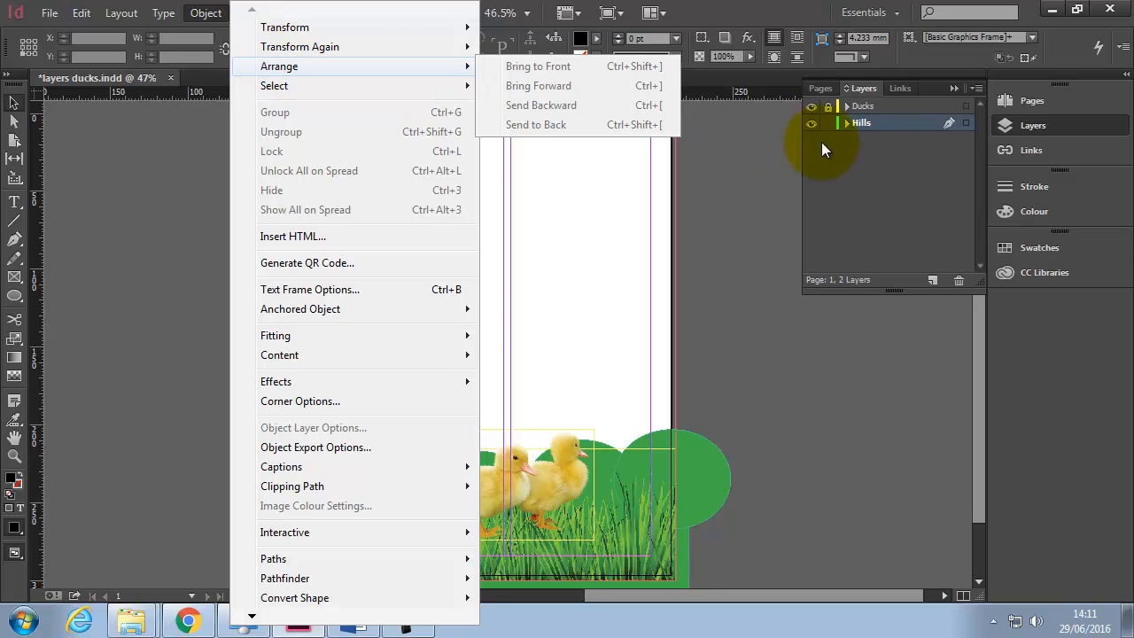
{"action": "left_click", "coordinate": [879, 165]}
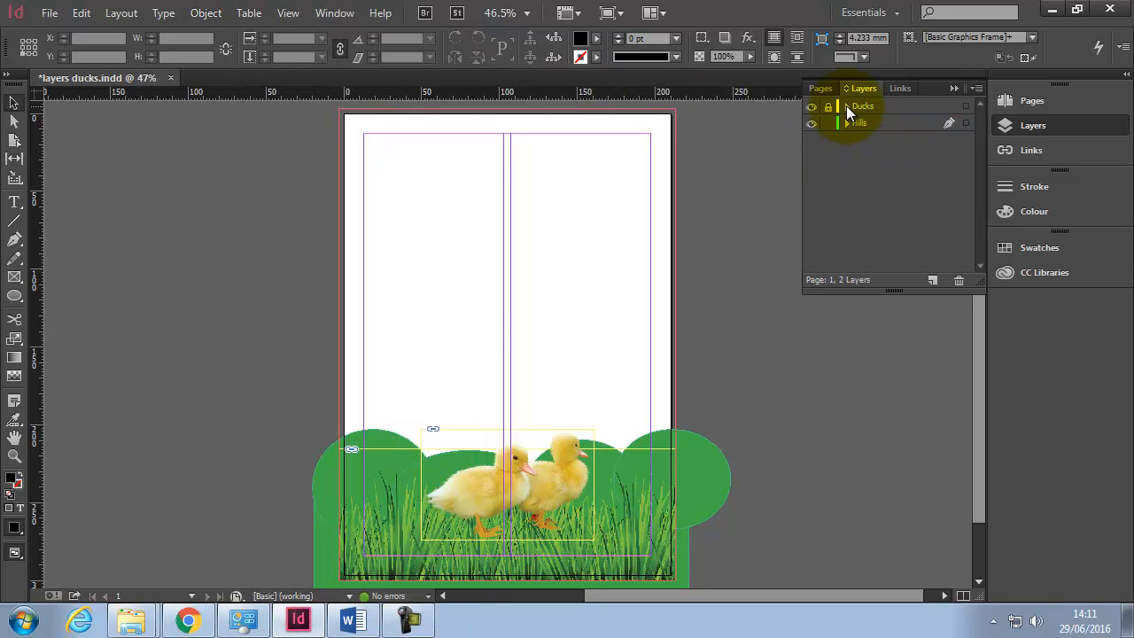
Unlock the Ducks layer and place Cute_Little_Ducks.png below Grass_Decor.png within it
{"action": "left_click", "coordinate": [847, 107]}
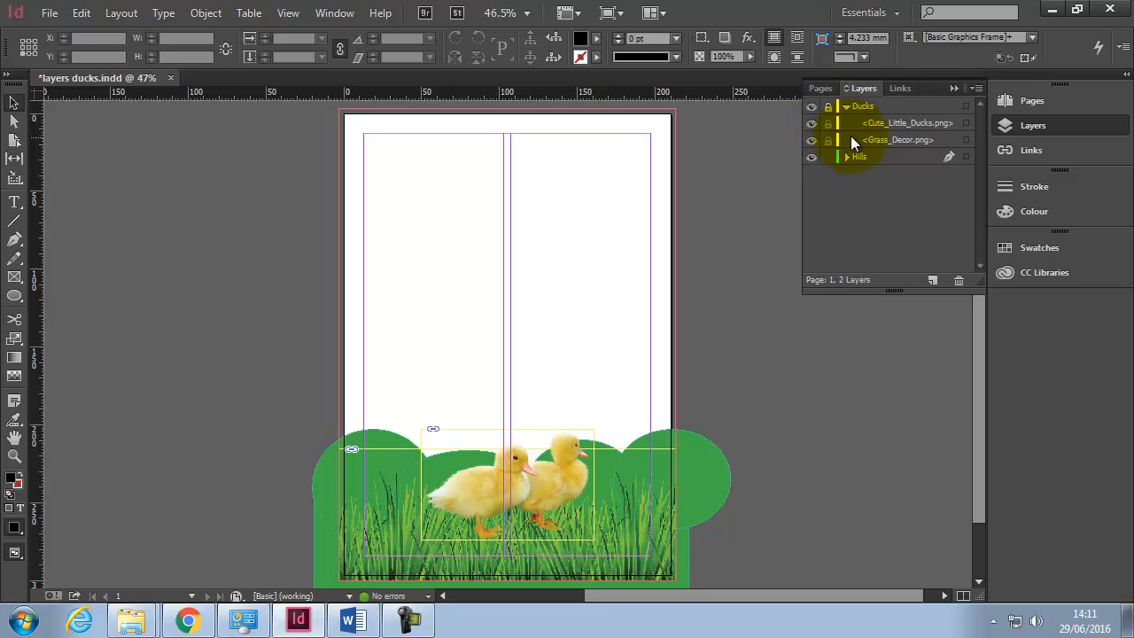
{"action": "mouse_move", "coordinate": [897, 122]}
{"action": "left_mouse_down"}
{"action": "mouse_move", "coordinate": [891, 152]}
{"action": "mouse_move", "coordinate": [898, 121]}
{"action": "left_mouse_up"}
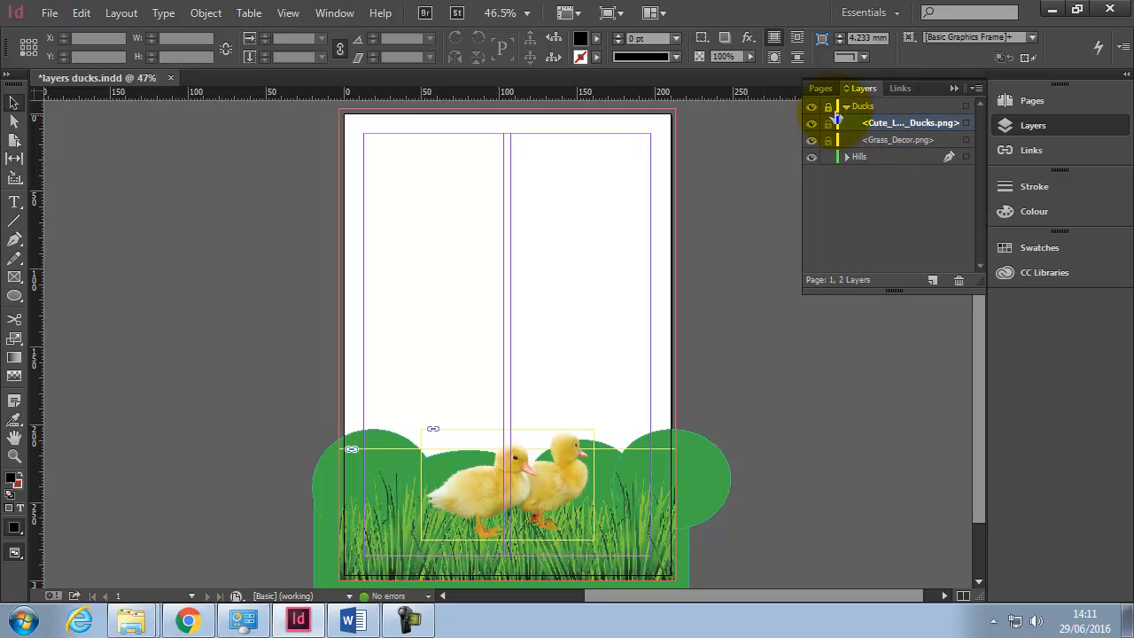
{"action": "left_click", "coordinate": [830, 108]}
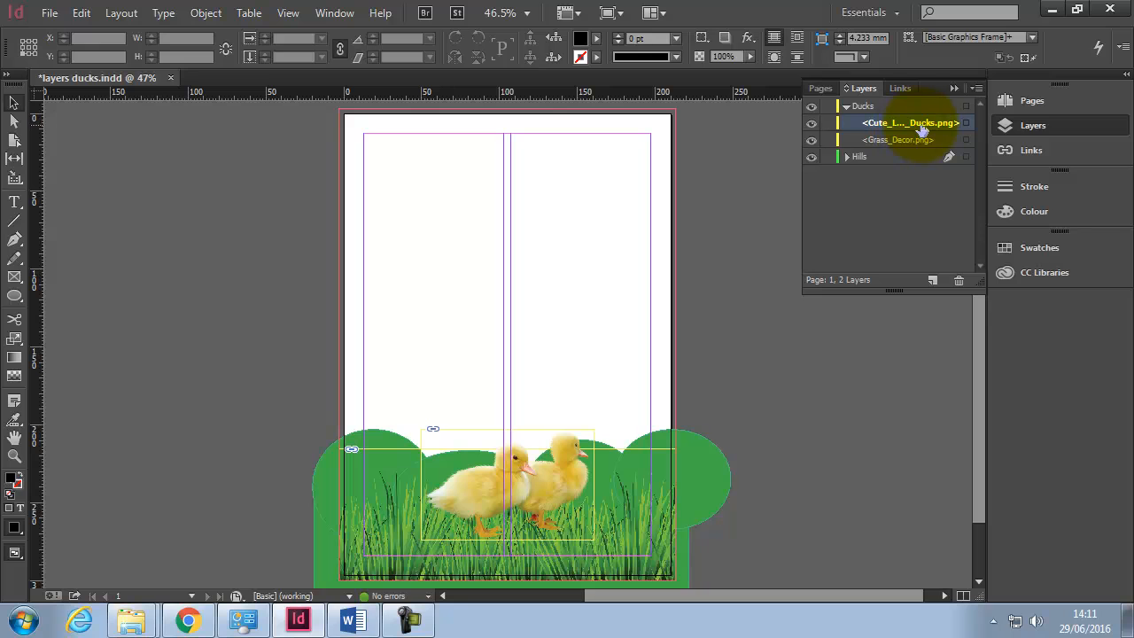
{"action": "left_click_drag", "start_coordinate": [923, 129], "coordinate": [917, 151]}
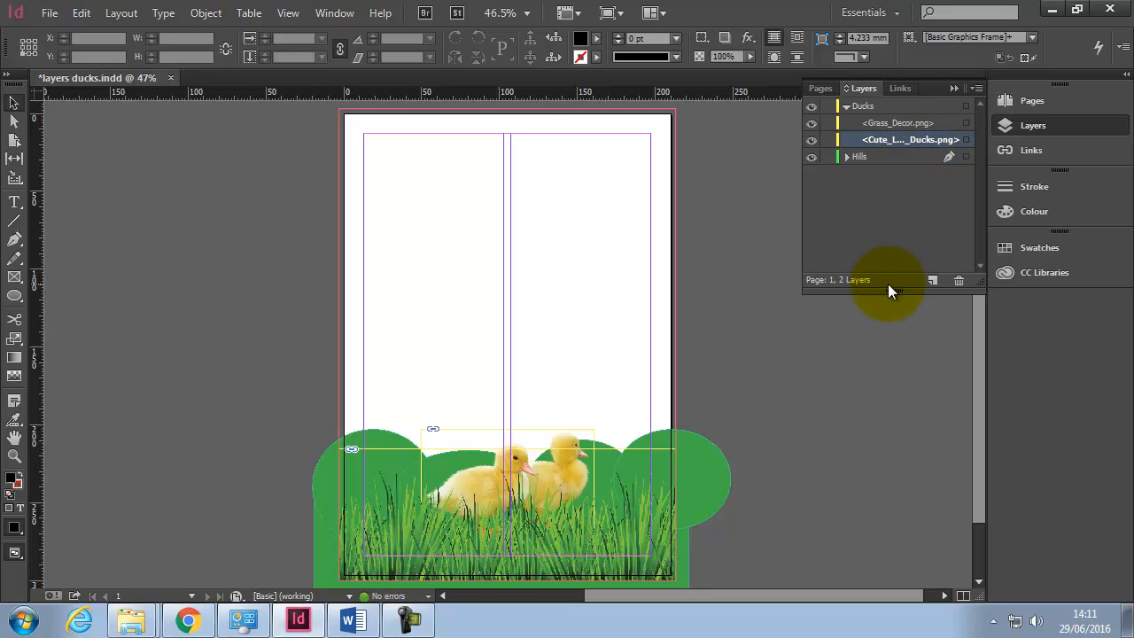
{"action": "left_click", "coordinate": [846, 107]}
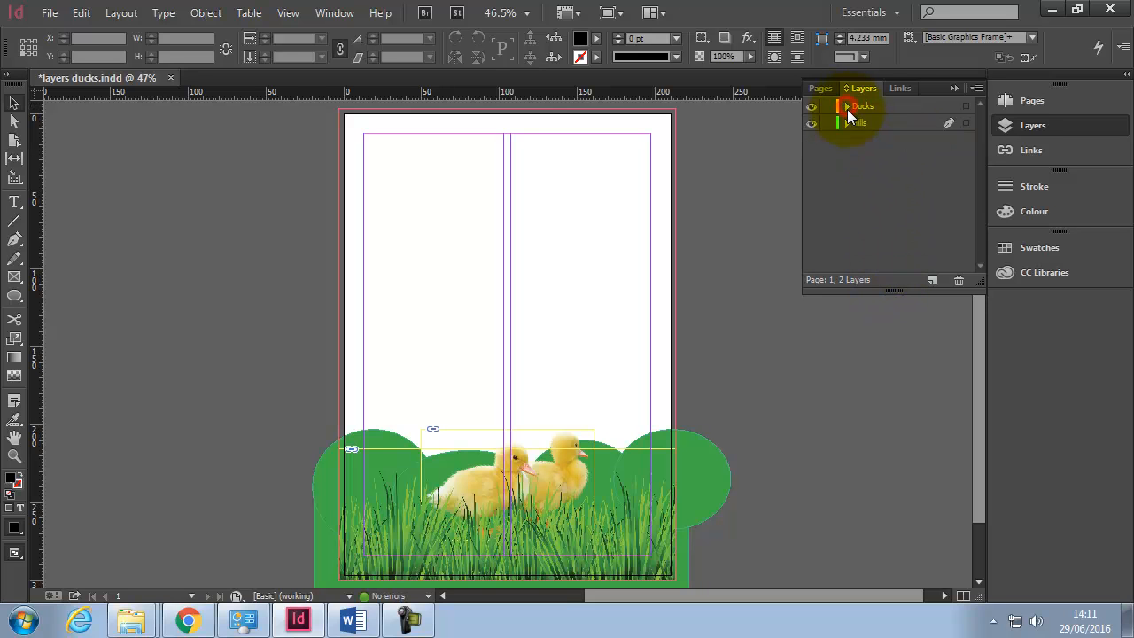
Create a new layer named Sky with the layer colour Light Blue
{"action": "left_click", "coordinate": [932, 283]}
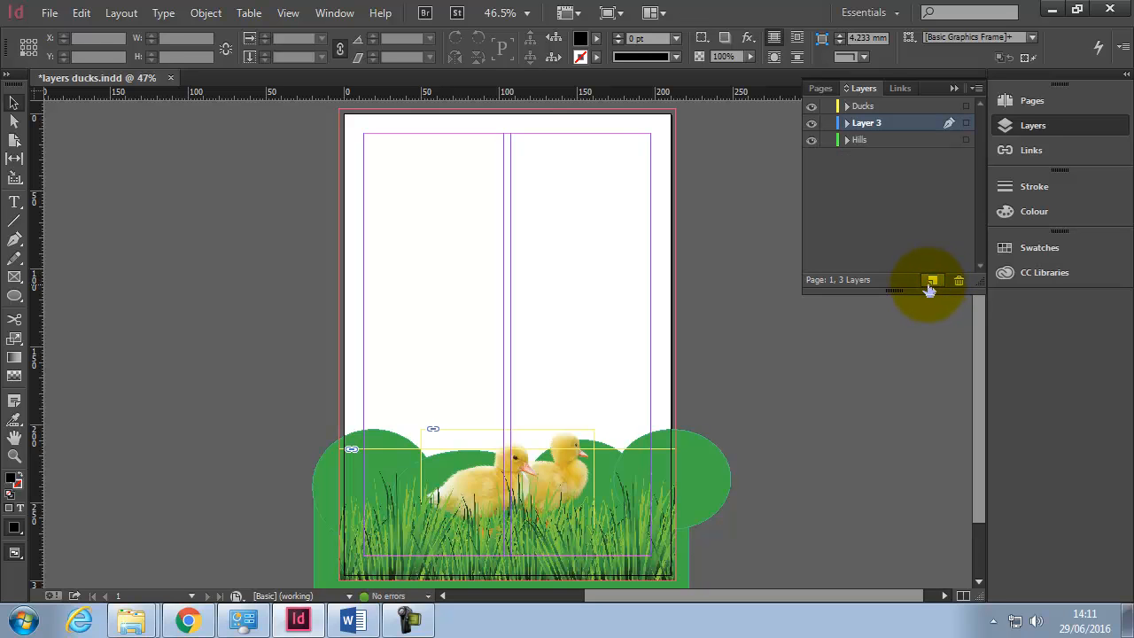
{"action": "double_click", "coordinate": [863, 123]}
{"action": "type", "text": "Sky"}
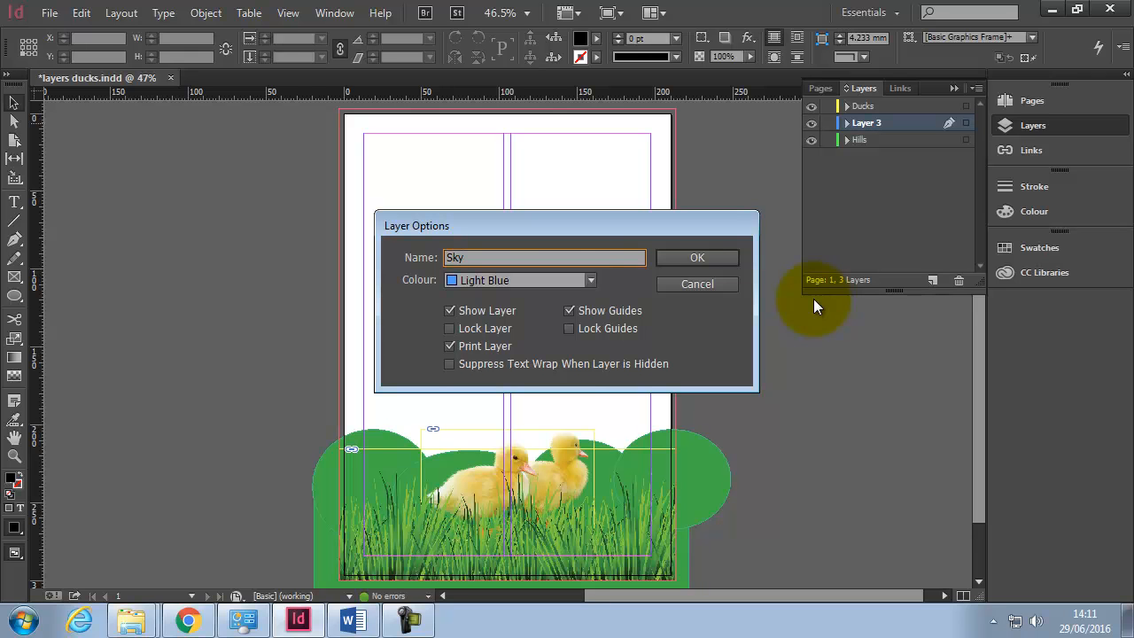
{"action": "left_click", "coordinate": [510, 280]}
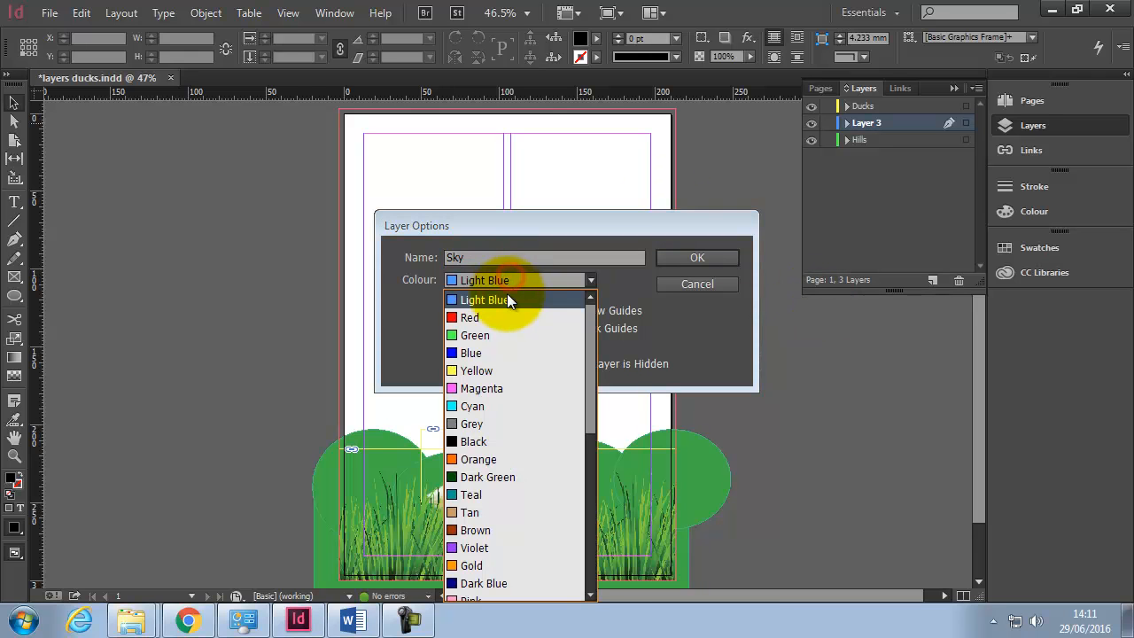
{"action": "left_click", "coordinate": [506, 295]}
{"action": "left_click", "coordinate": [690, 257]}
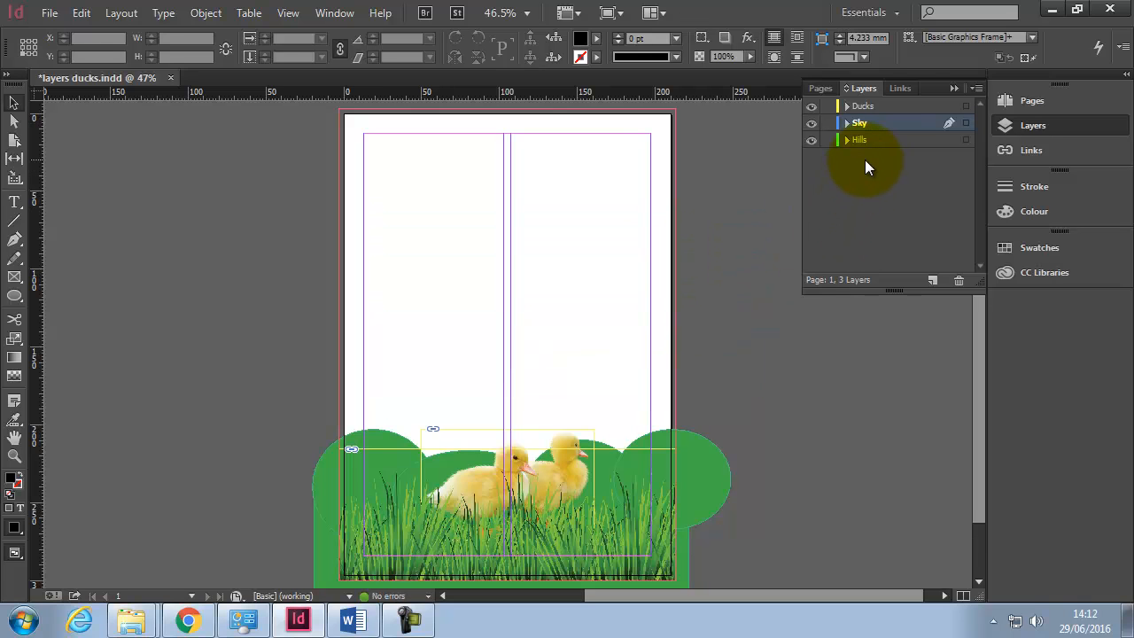
Draw a 216 × 303 mm rectangle on the Sky layer, covering the whole page out to the bleed edges
{"action": "left_click", "coordinate": [16, 295]}
{"action": "left_click", "coordinate": [57, 297]}
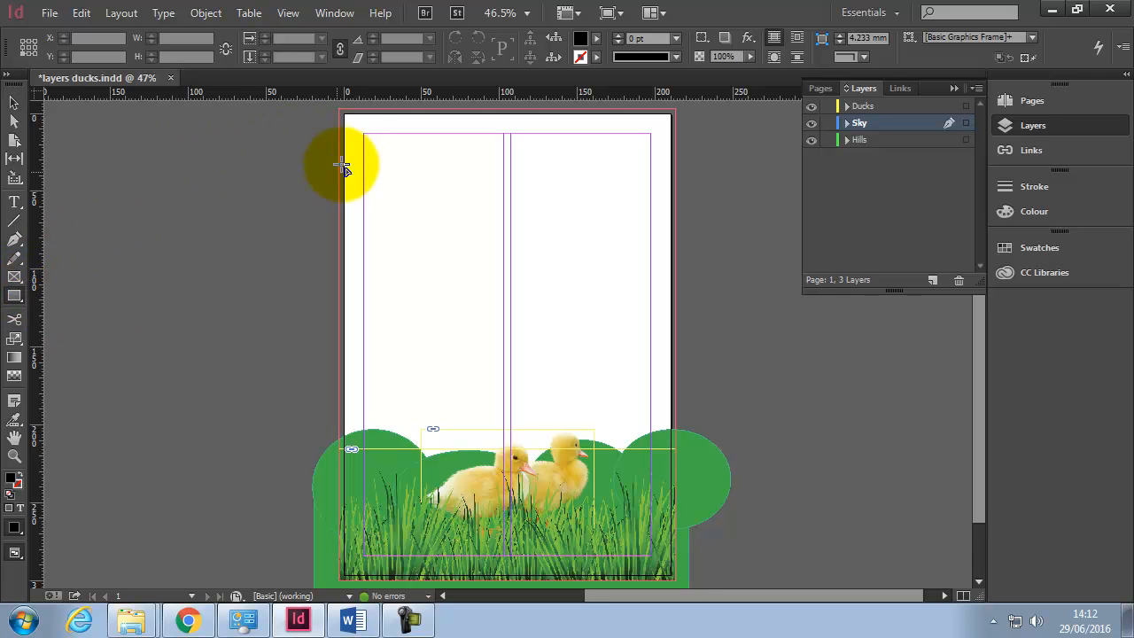
{"action": "left_click_drag", "start_coordinate": [340, 111], "coordinate": [676, 517]}
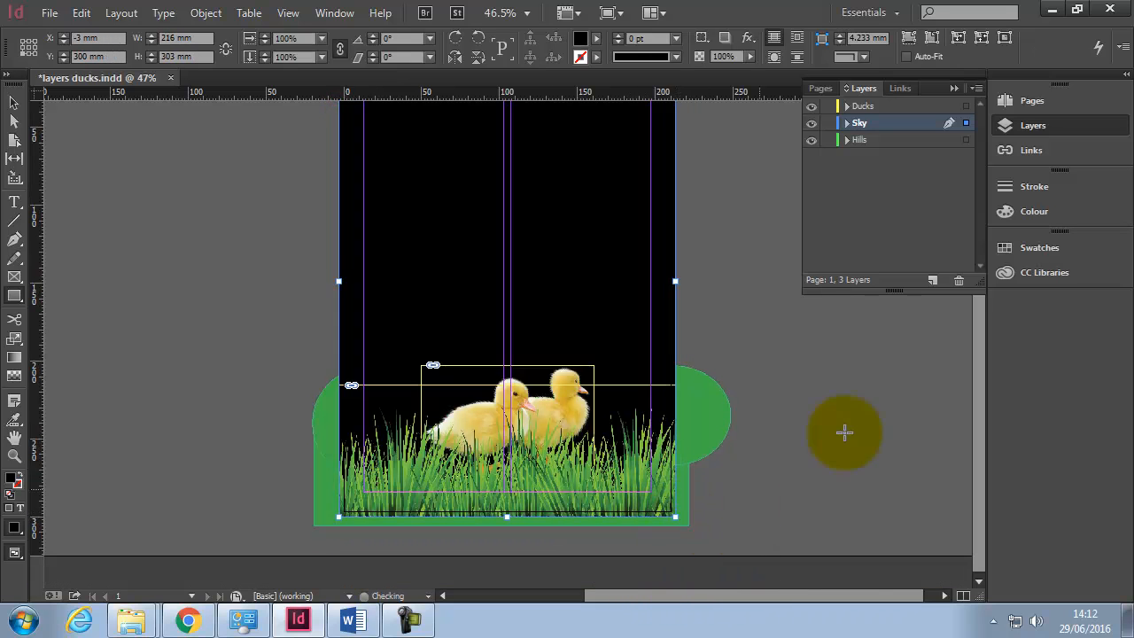
Fill the sky rectangle with the cyan swatch C=100 M=0 Y=0 K=0, trying C=100 M=90 Y=10 K=0 for comparison
{"action": "left_click", "coordinate": [1040, 247]}
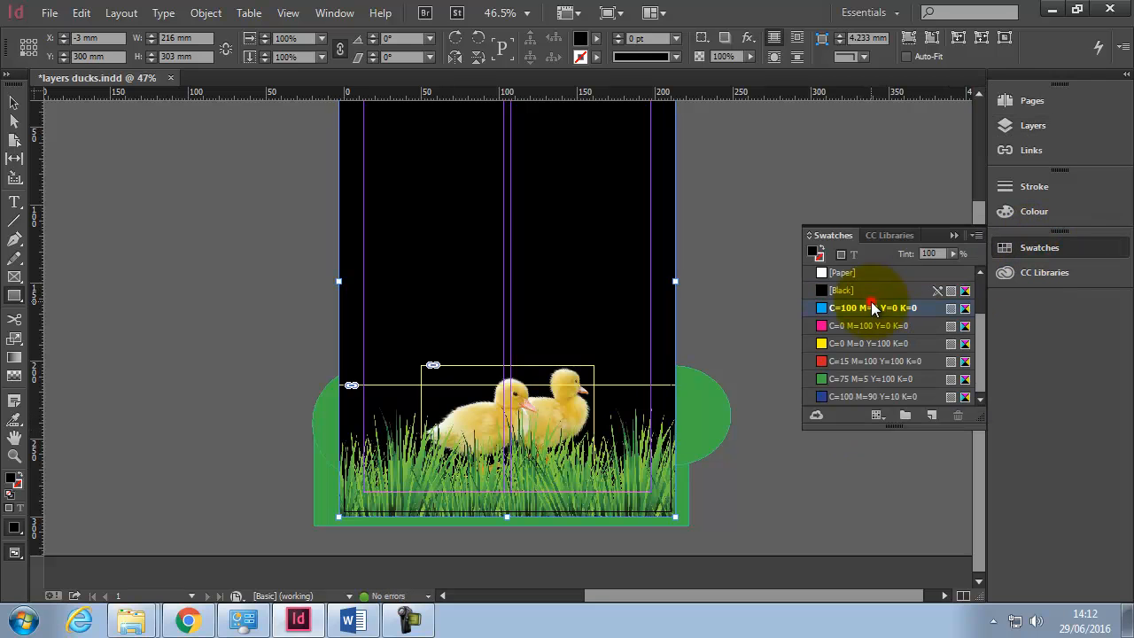
{"action": "left_click", "coordinate": [875, 307]}
{"action": "left_click", "coordinate": [851, 396]}
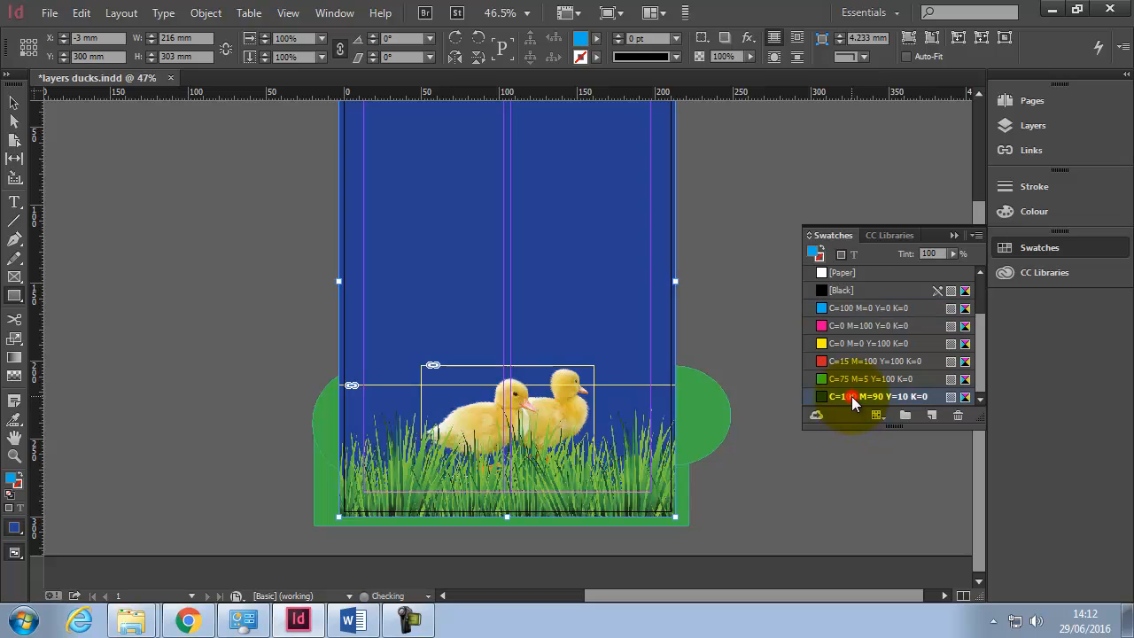
{"action": "left_click", "coordinate": [854, 308]}
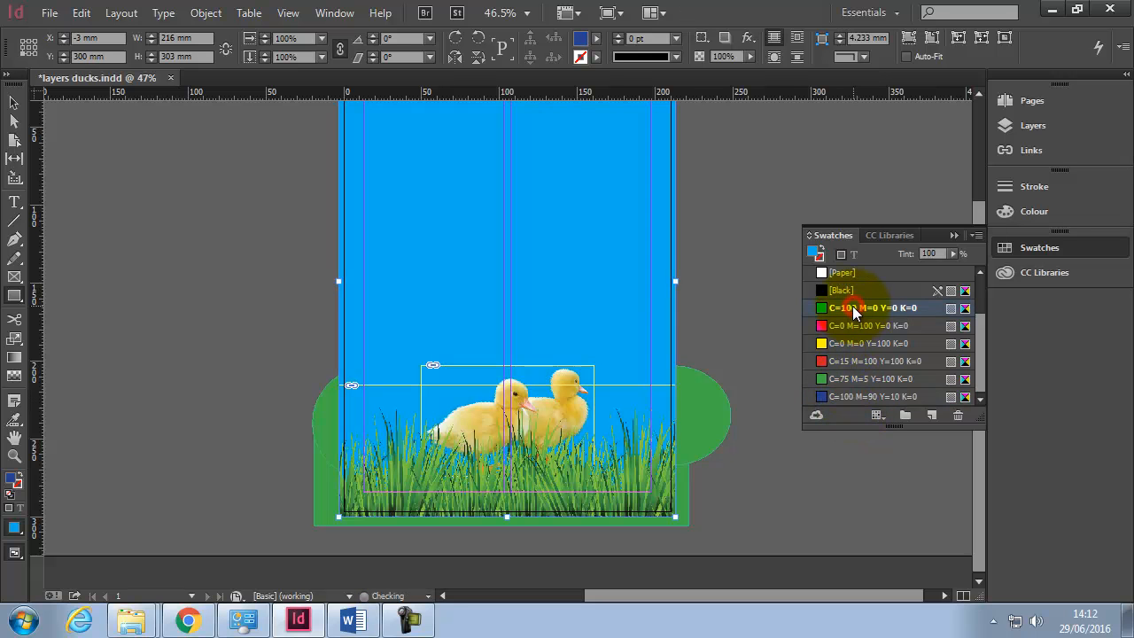
Move the Sky layer below the Hills layer and deselect the sky rectangle
{"action": "scroll", "coordinate": [756, 335], "scroll_direction": "up", "scroll_amount": 2}
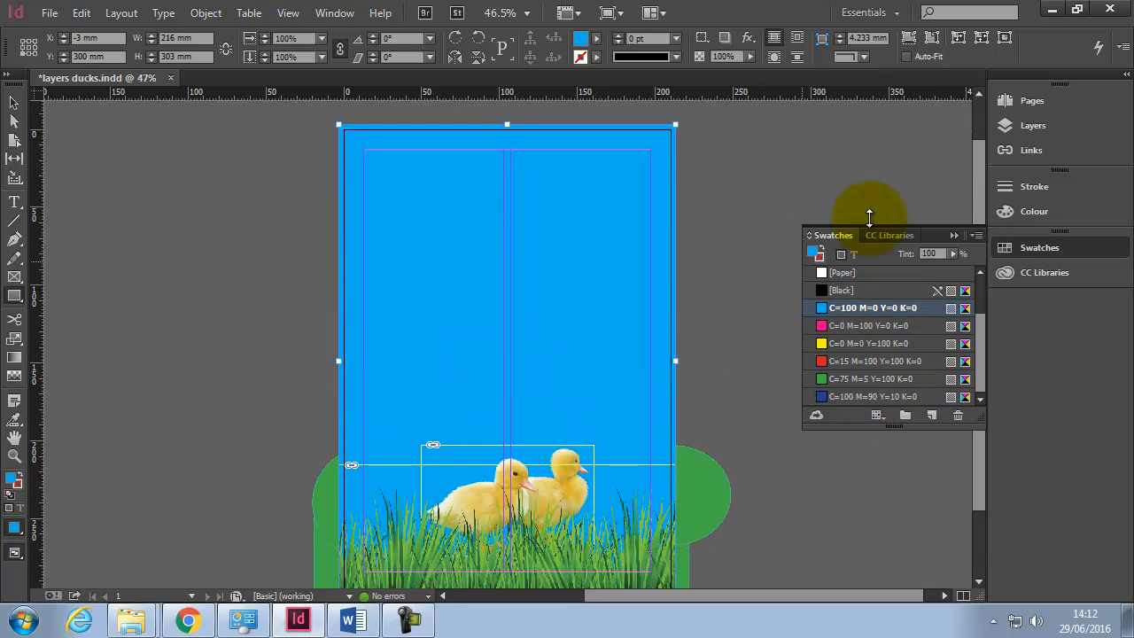
{"action": "left_click", "coordinate": [1003, 126]}
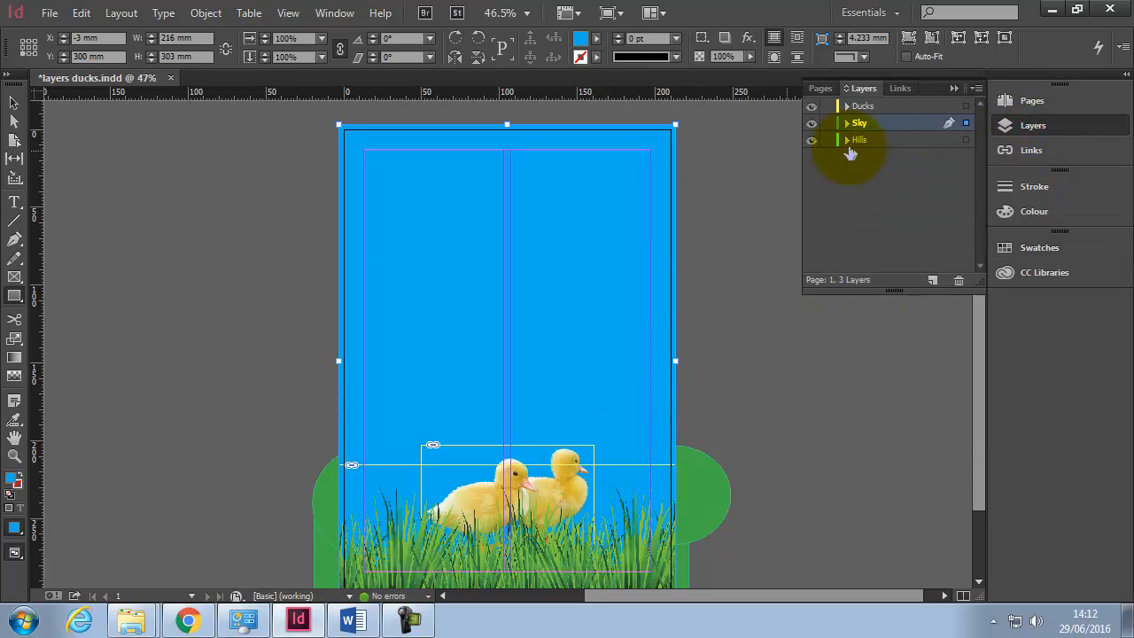
{"action": "left_click_drag", "start_coordinate": [900, 122], "coordinate": [897, 149]}
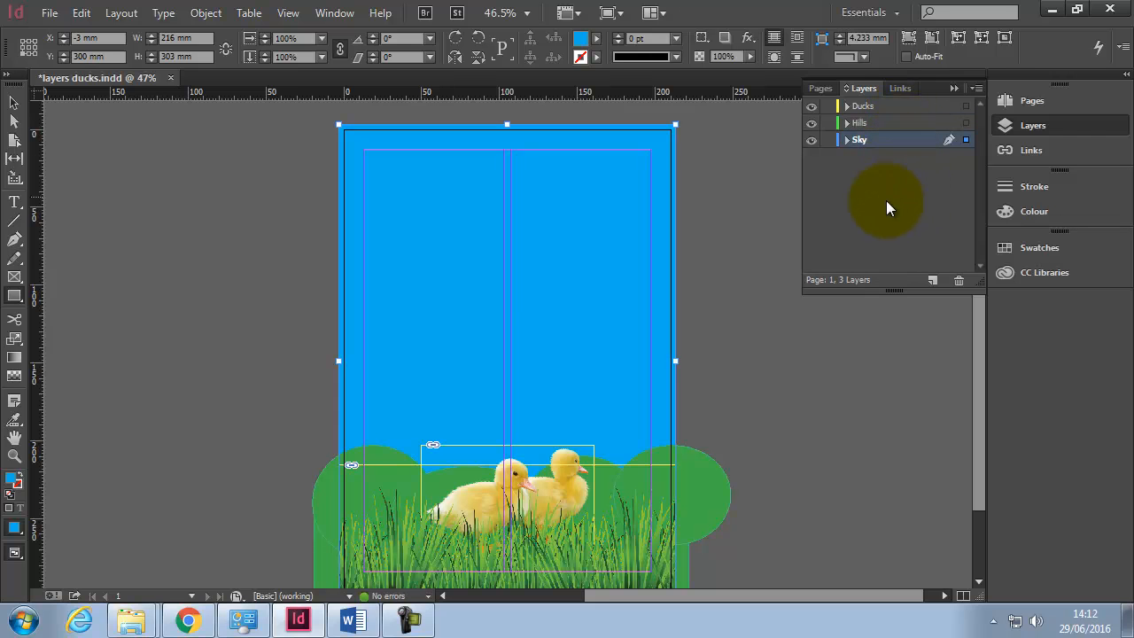
{"action": "left_click", "coordinate": [13, 102]}
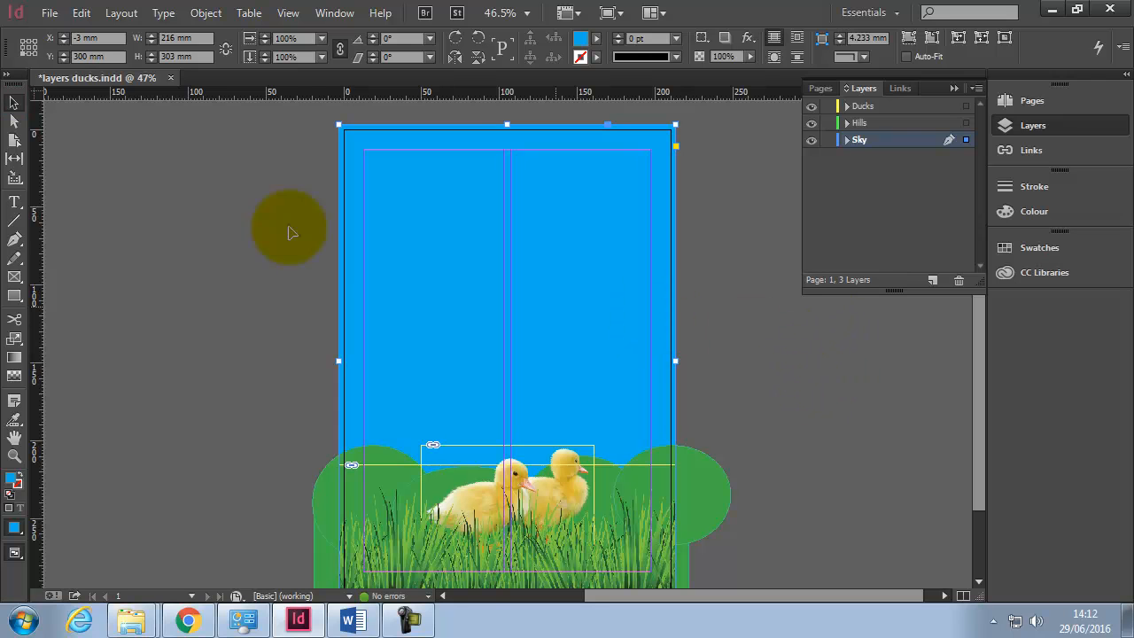
{"action": "left_click", "coordinate": [13, 104]}
{"action": "left_click", "coordinate": [749, 339]}
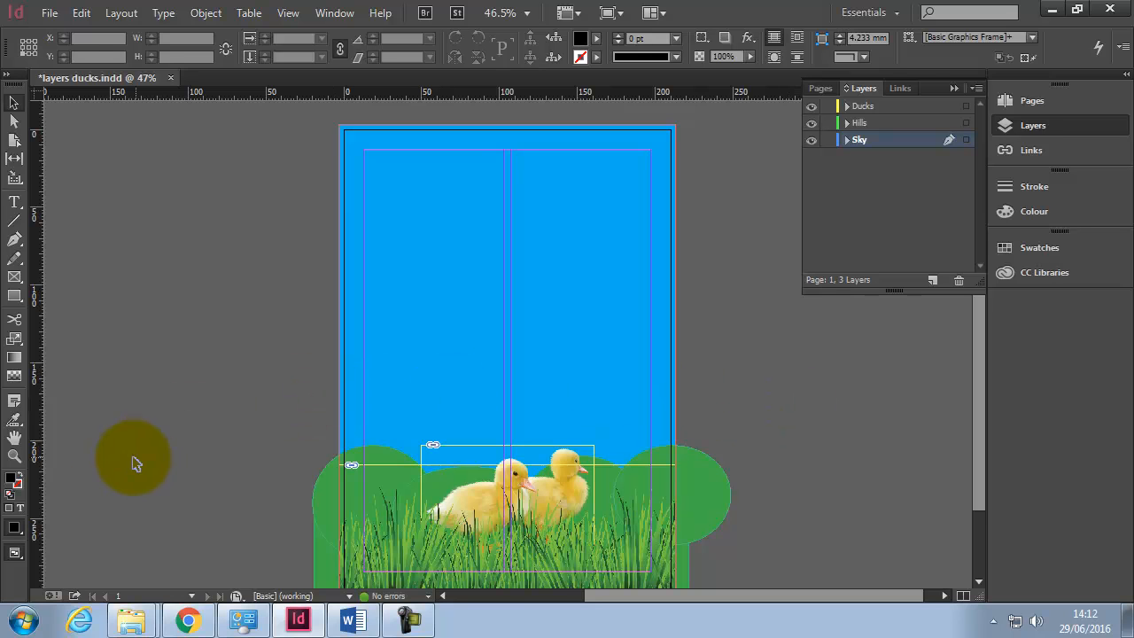
Switch the document's screen mode to Preview and view the full artwork down to the page's lower edge
{"action": "left_click", "coordinate": [15, 553]}
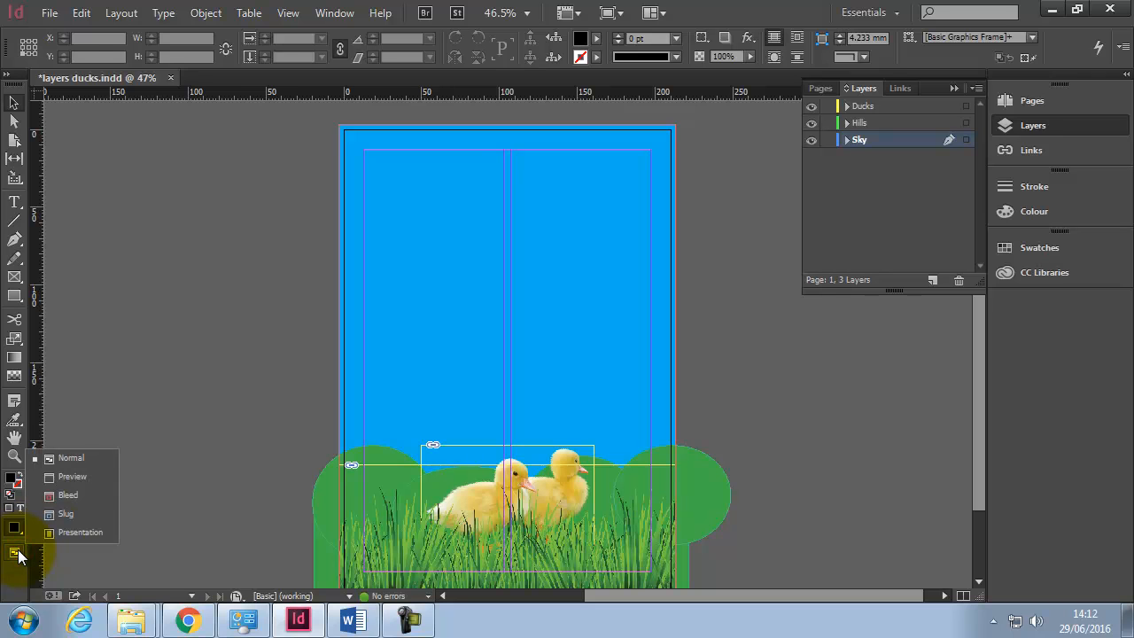
{"action": "left_click", "coordinate": [73, 477]}
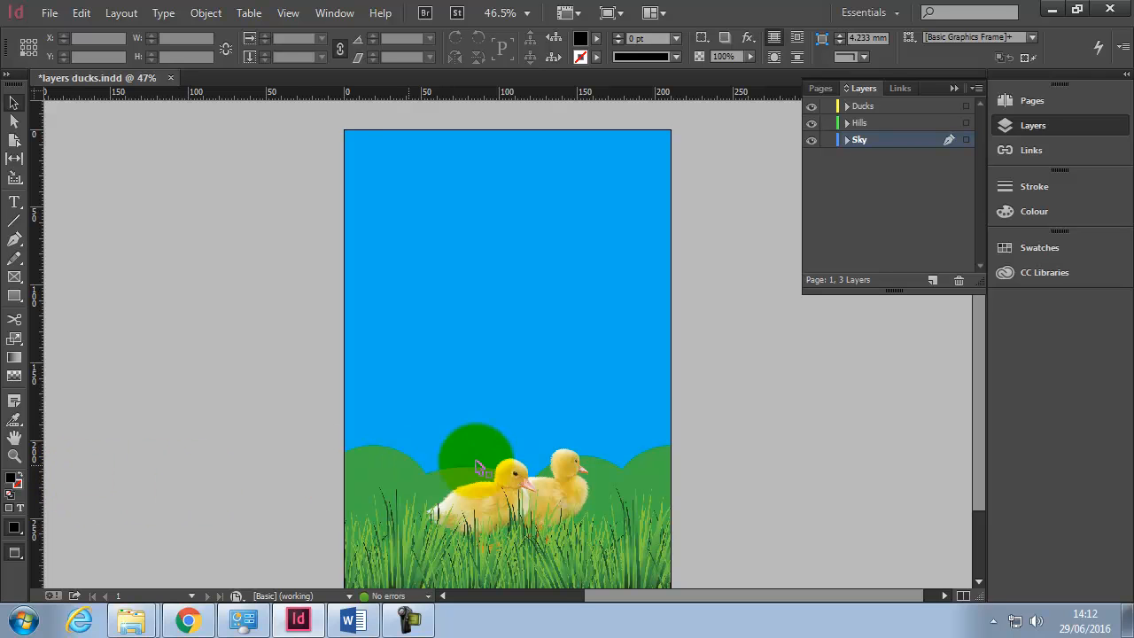
{"action": "scroll", "coordinate": [688, 443], "scroll_direction": "down", "scroll_amount": 1}
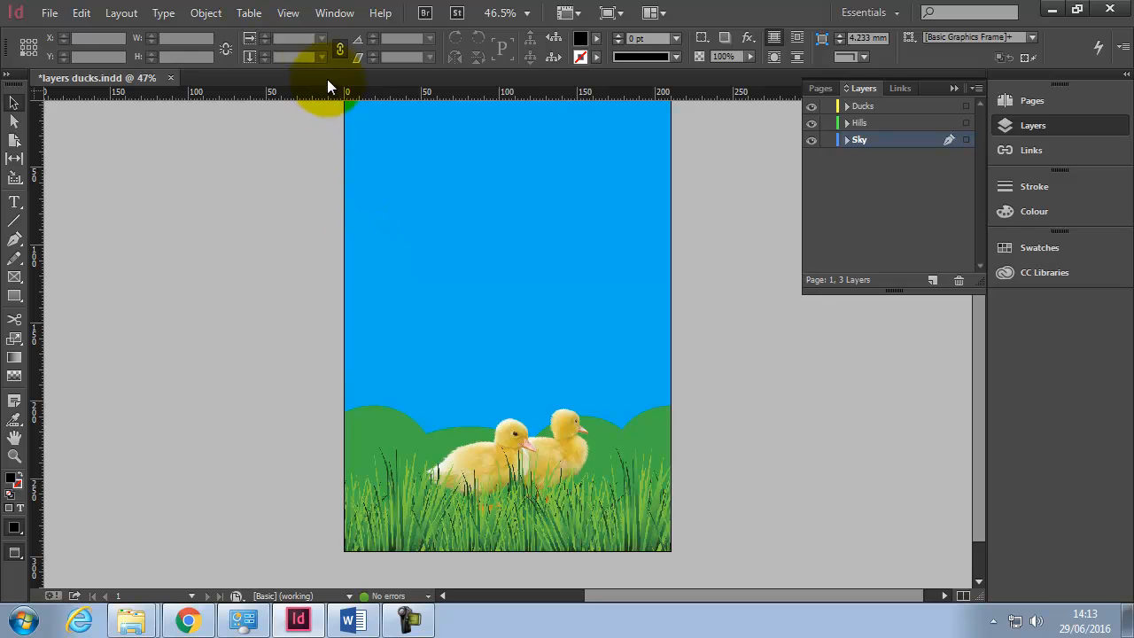
Set the document's display performance to High Quality Display
{"action": "left_click", "coordinate": [288, 13]}
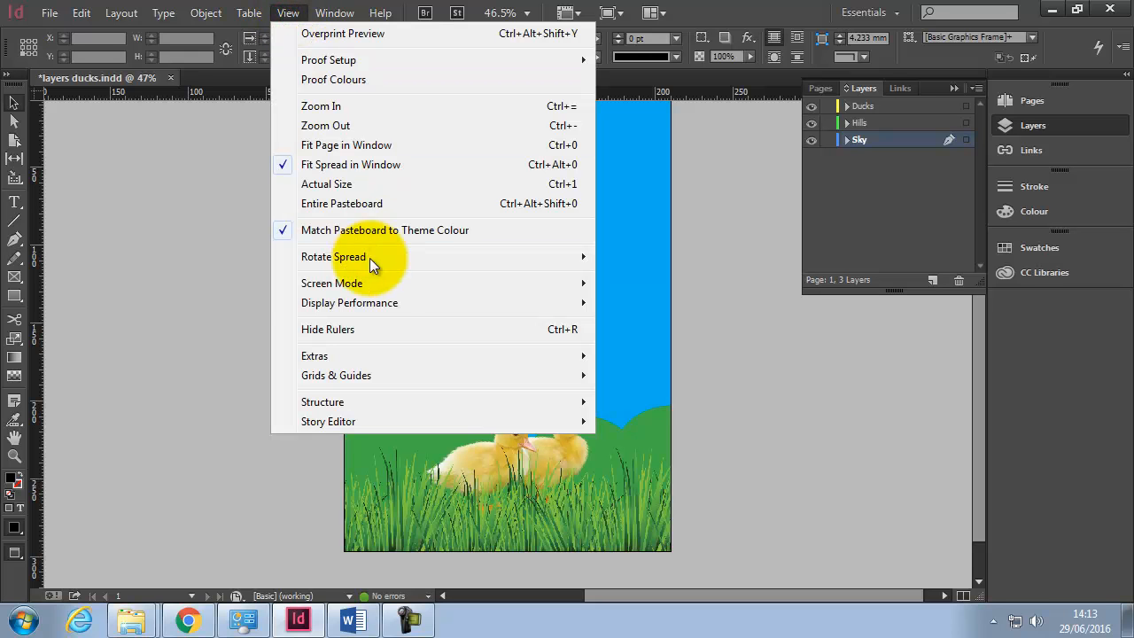
{"action": "mouse_move", "coordinate": [384, 301]}
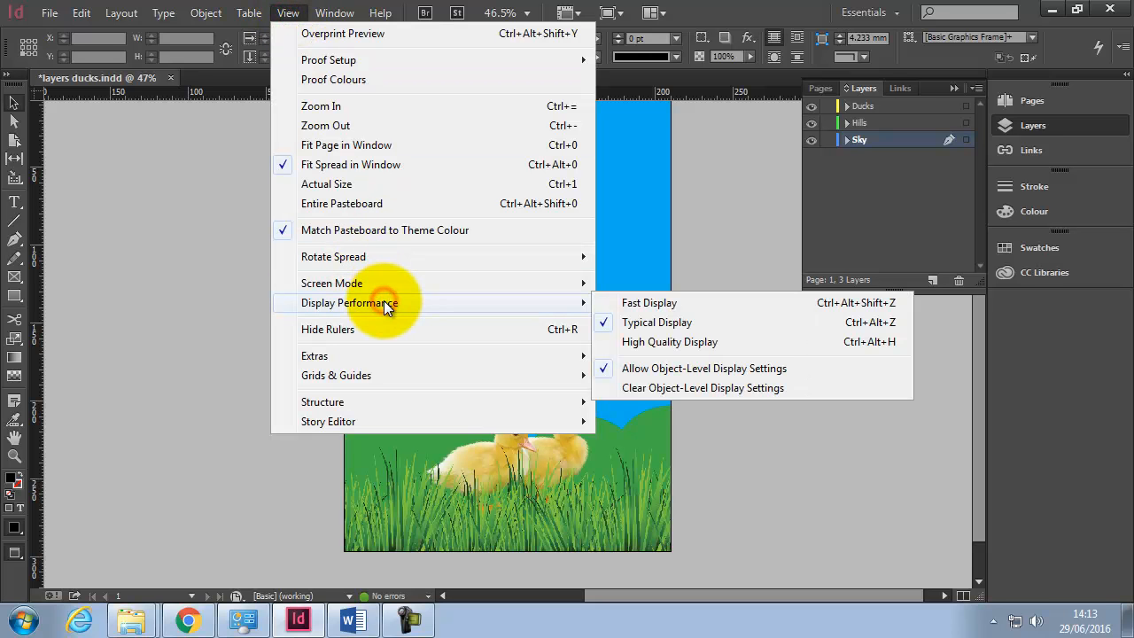
{"action": "left_click", "coordinate": [669, 343]}
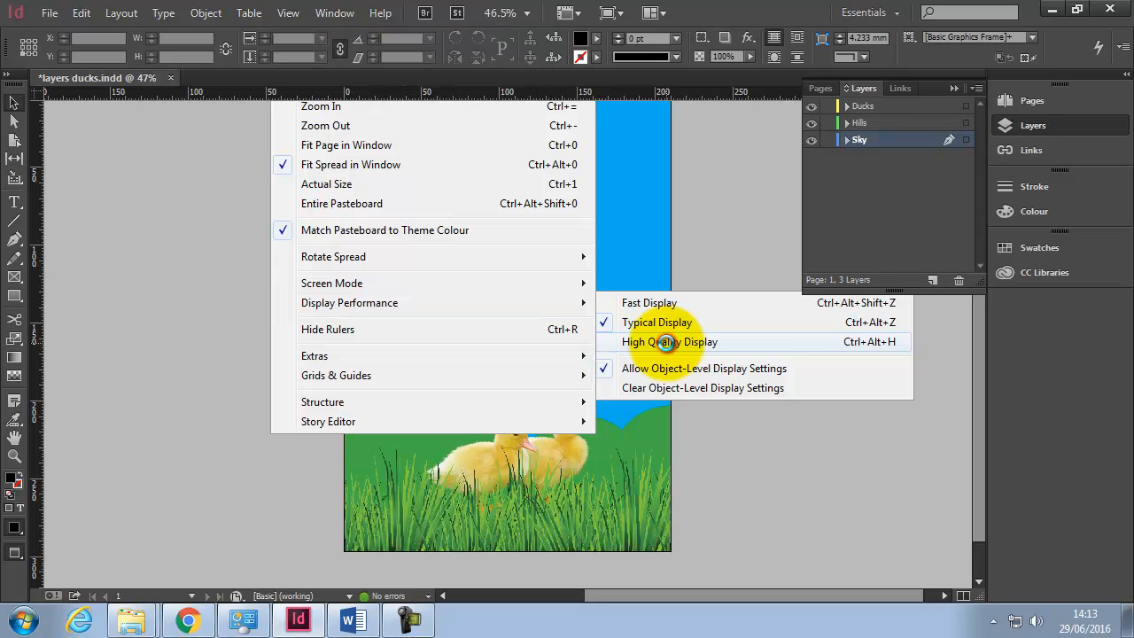